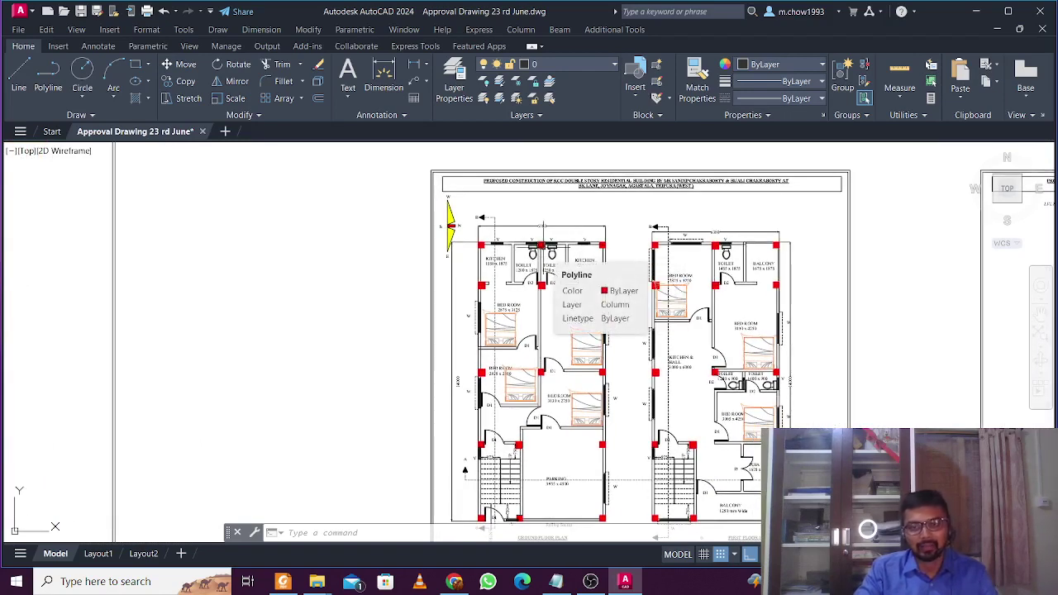
# Step: Examine the site plan sheet, including the filter, rain water collection, overflow and septic tanks around the G+1 residential building
pyautogui.moveTo(494, 247); pyautogui.dragTo(613, 265, button='middle')
pyautogui.moveTo(415, 256); pyautogui.dragTo(554, 278, button='middle')
pyautogui.moveTo(336, 251)
pyautogui.mouseDown(button='middle')
pyautogui.moveTo(557, 275)
pyautogui.moveTo(483, 260)
pyautogui.mouseUp(button='middle')
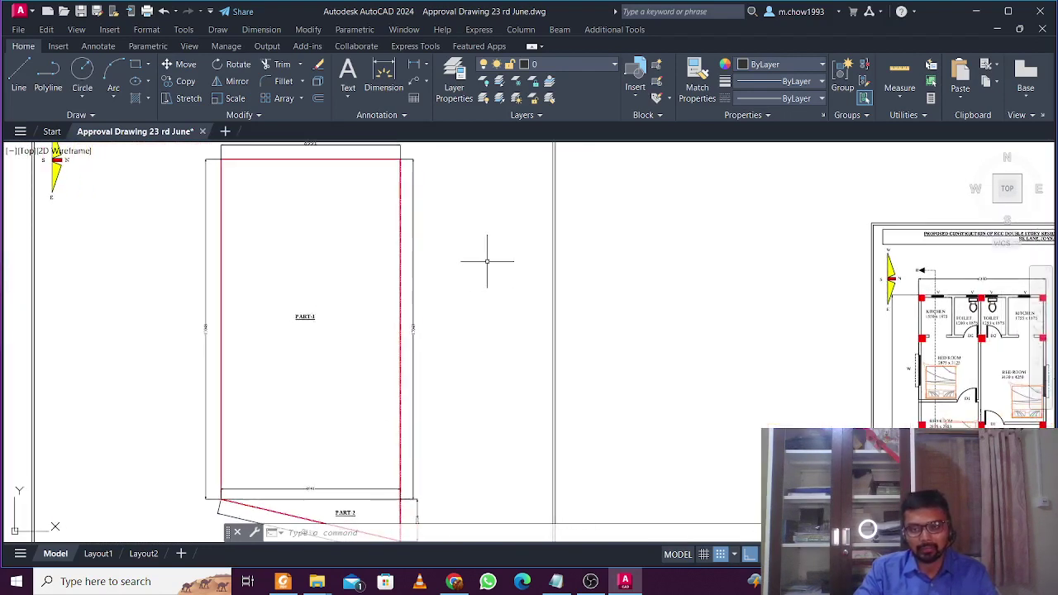
pyautogui.moveTo(487, 258)
pyautogui.mouseDown(button='middle')
pyautogui.moveTo(481, 243)
pyautogui.moveTo(730, 307)
pyautogui.moveTo(828, 402)
pyautogui.mouseUp(button='middle')
pyautogui.moveTo(487, 313); pyautogui.dragTo(763, 292, button='middle')
pyautogui.moveTo(347, 335); pyautogui.dragTo(363, 331, button='middle')
pyautogui.scroll(3, 364, 331)
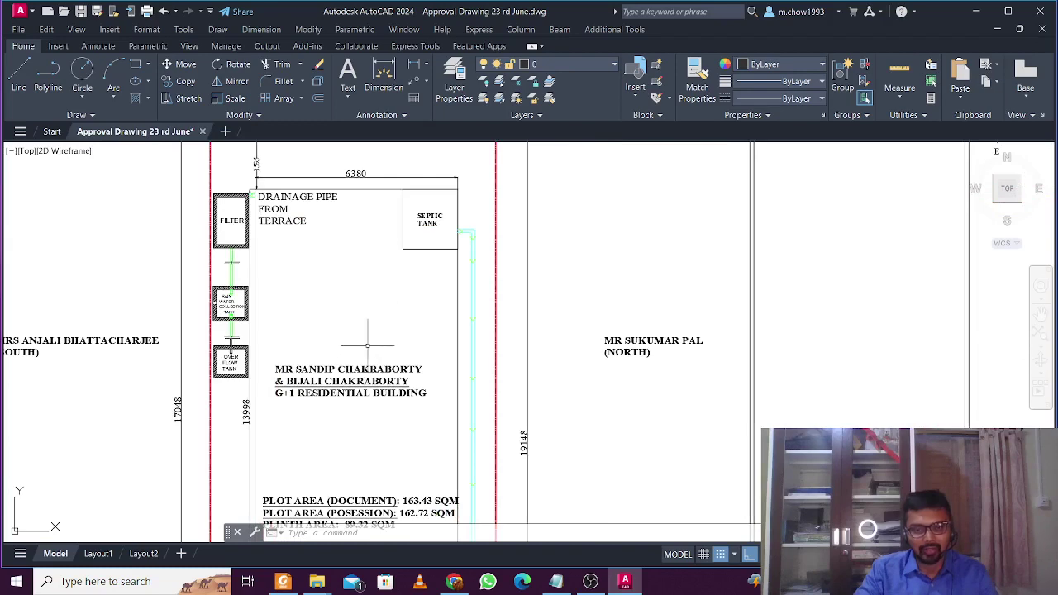
pyautogui.moveTo(368, 345)
pyautogui.mouseDown(button='middle')
pyautogui.moveTo(328, 301)
pyautogui.moveTo(279, 345)
pyautogui.mouseUp(button='middle')
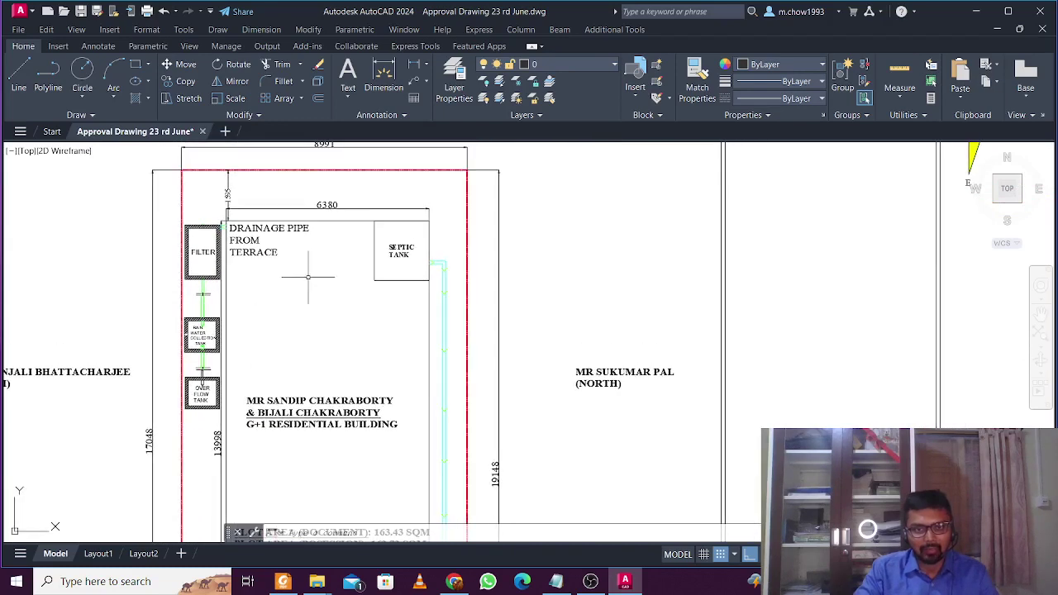
# Step: Examine the plot layout sheet that divides the land into Part-1 and Part-2
pyautogui.moveTo(569, 330); pyautogui.dragTo(203, 330, button='middle')
pyautogui.scroll(-2, 204, 331)
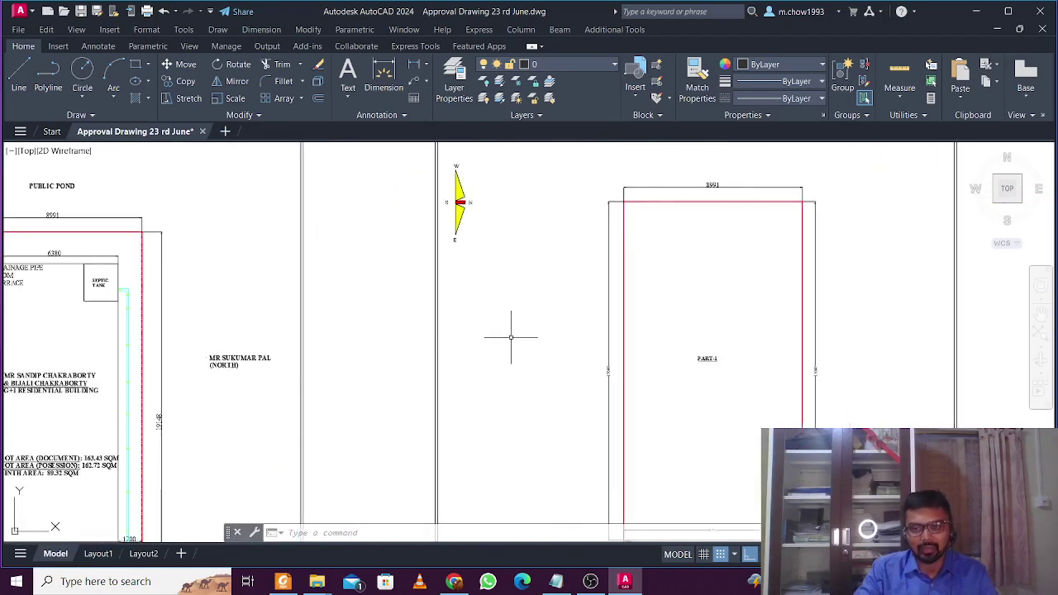
pyautogui.moveTo(527, 337); pyautogui.dragTo(265, 340, button='middle')
pyautogui.moveTo(463, 343); pyautogui.dragTo(271, 345, button='middle')
pyautogui.moveTo(619, 347); pyautogui.dragTo(444, 319, button='middle')
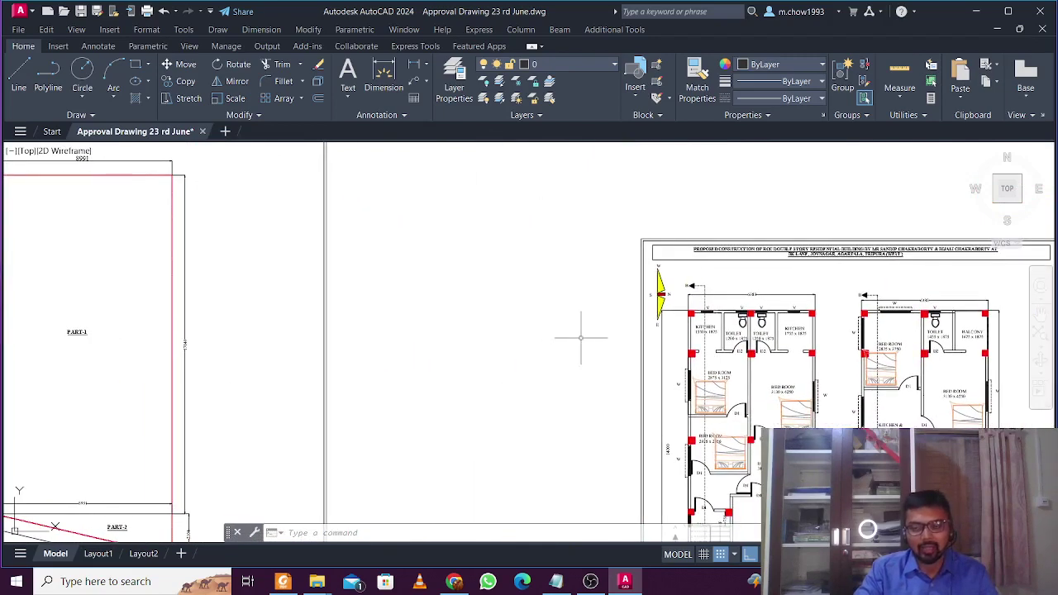
pyautogui.moveTo(256, 319); pyautogui.dragTo(672, 349, button='middle')
pyautogui.moveTo(228, 341); pyautogui.dragTo(190, 355, button='middle')
pyautogui.scroll(2, 175, 325)
pyautogui.scroll(-2, 174, 325)
# Step: Examine the ground floor and first floor plans with their rooms, staircase, parking and balcony
pyautogui.moveTo(842, 338); pyautogui.dragTo(283, 325, button='middle')
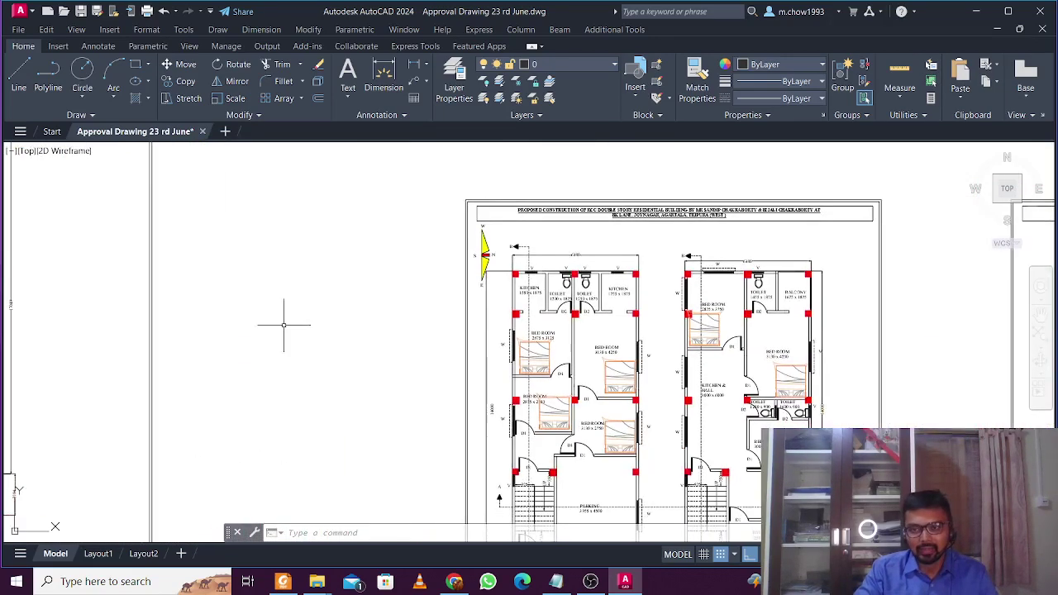
pyautogui.moveTo(594, 324); pyautogui.dragTo(455, 288, button='middle')
pyautogui.moveTo(693, 383); pyautogui.dragTo(672, 368, button='middle')
pyautogui.scroll(2, 443, 370)
pyautogui.moveTo(438, 428)
pyautogui.mouseDown(button='middle')
pyautogui.moveTo(438, 384)
pyautogui.moveTo(435, 422)
pyautogui.mouseUp(button='middle')
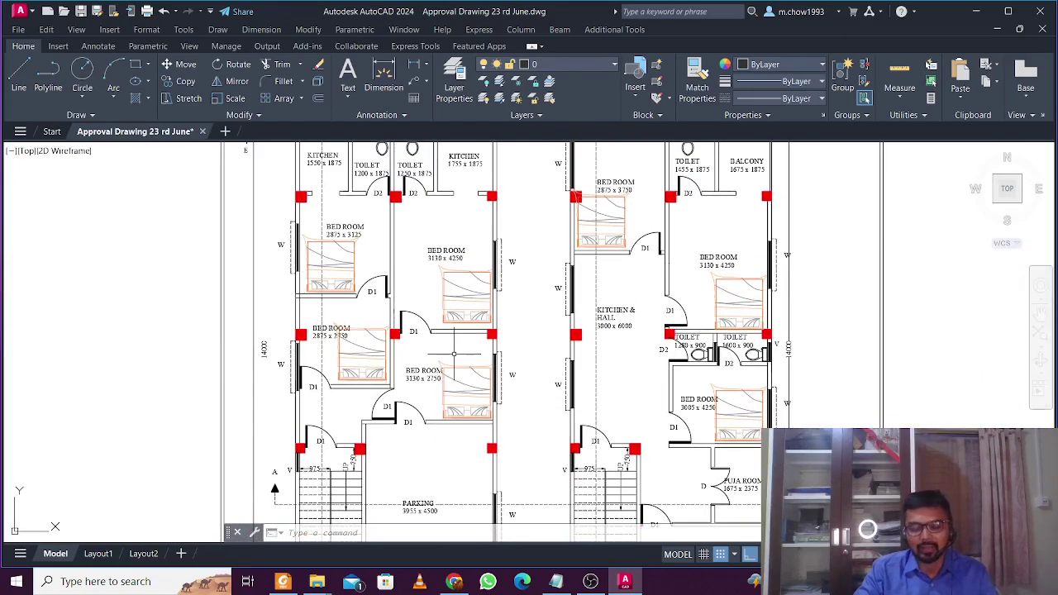
pyautogui.moveTo(324, 443); pyautogui.dragTo(322, 405, button='middle')
pyautogui.moveTo(450, 456); pyautogui.dragTo(328, 392, button='middle')
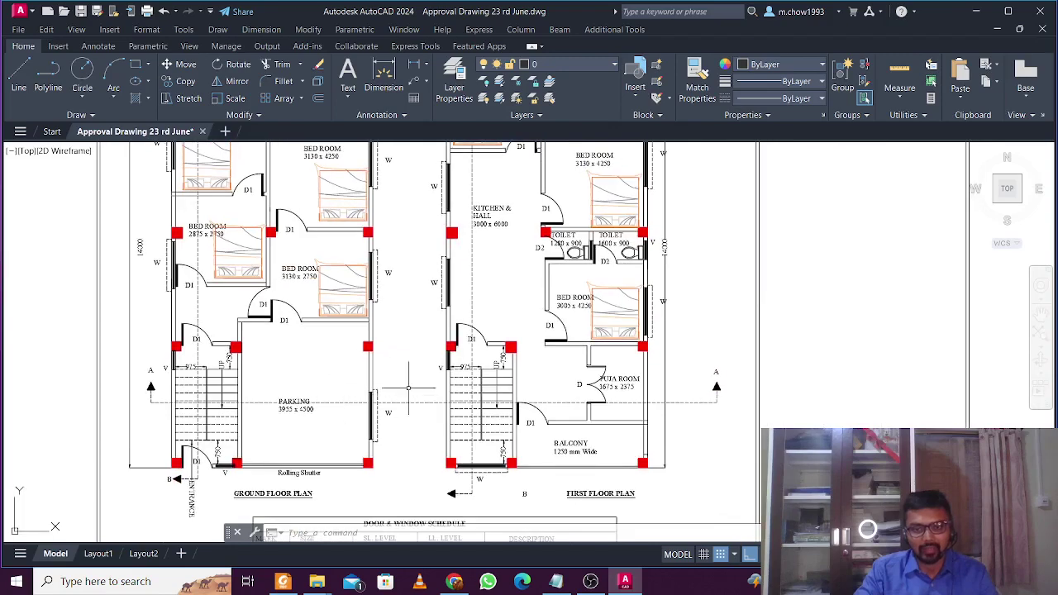
# Step: Return to the site plan and examine the side, front and rear setback dimensions between building and plot boundary
pyautogui.moveTo(446, 403); pyautogui.dragTo(779, 396, button='middle')
pyautogui.moveTo(240, 326); pyautogui.dragTo(595, 338, button='middle')
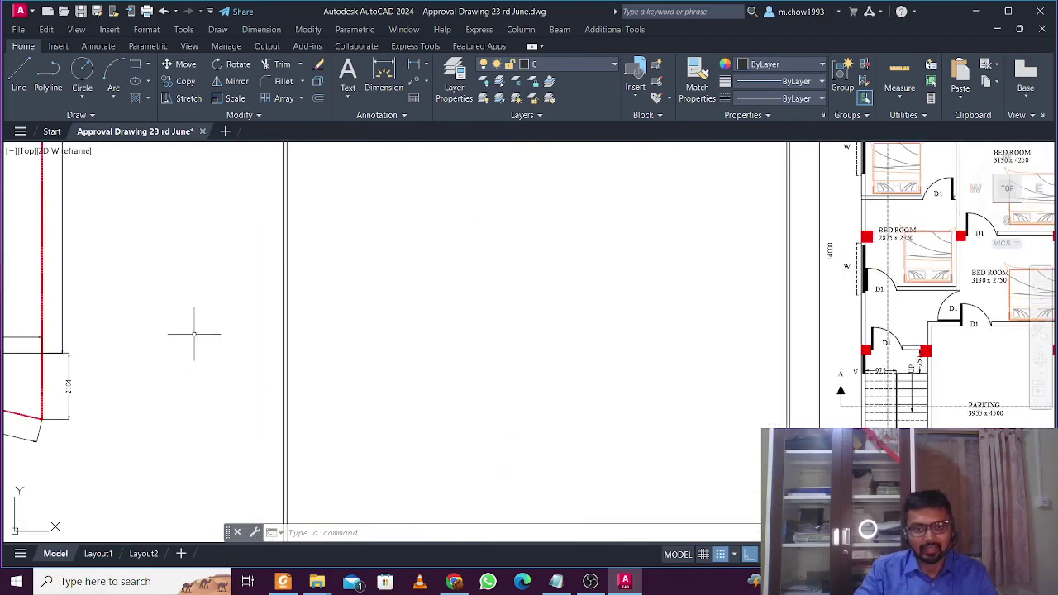
pyautogui.moveTo(196, 332); pyautogui.dragTo(586, 393, button='middle')
pyautogui.moveTo(258, 333); pyautogui.dragTo(727, 396, button='middle')
pyautogui.moveTo(186, 297)
pyautogui.mouseDown(button='middle')
pyautogui.moveTo(377, 355)
pyautogui.moveTo(628, 380)
pyautogui.mouseUp(button='middle')
pyautogui.moveTo(203, 362)
pyautogui.mouseDown(button='middle')
pyautogui.moveTo(395, 339)
pyautogui.moveTo(484, 289)
pyautogui.mouseUp(button='middle')
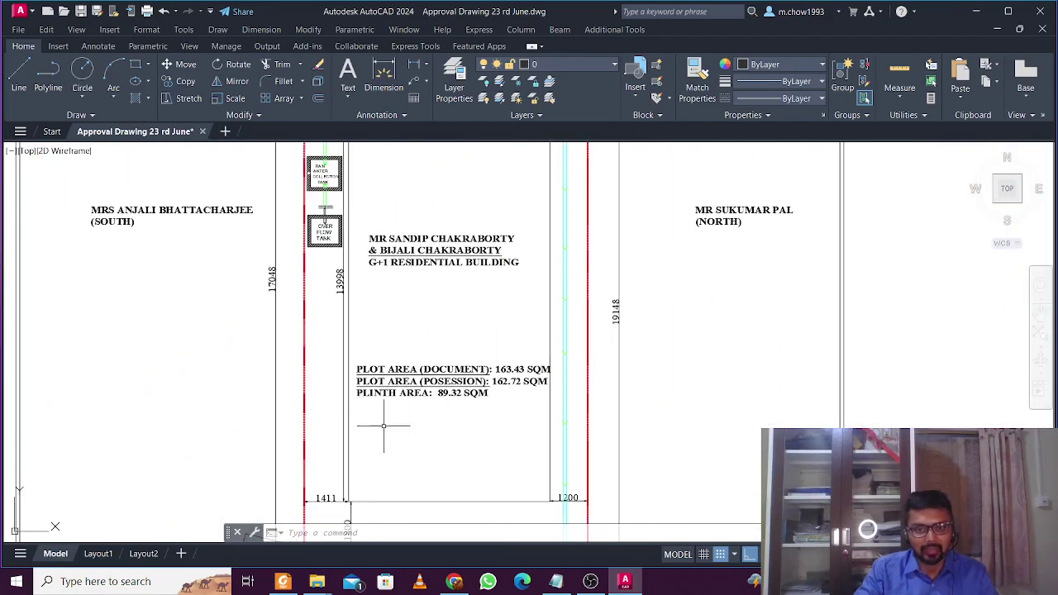
pyautogui.moveTo(388, 451); pyautogui.dragTo(400, 391, button='middle')
pyautogui.scroll(4, 359, 465)
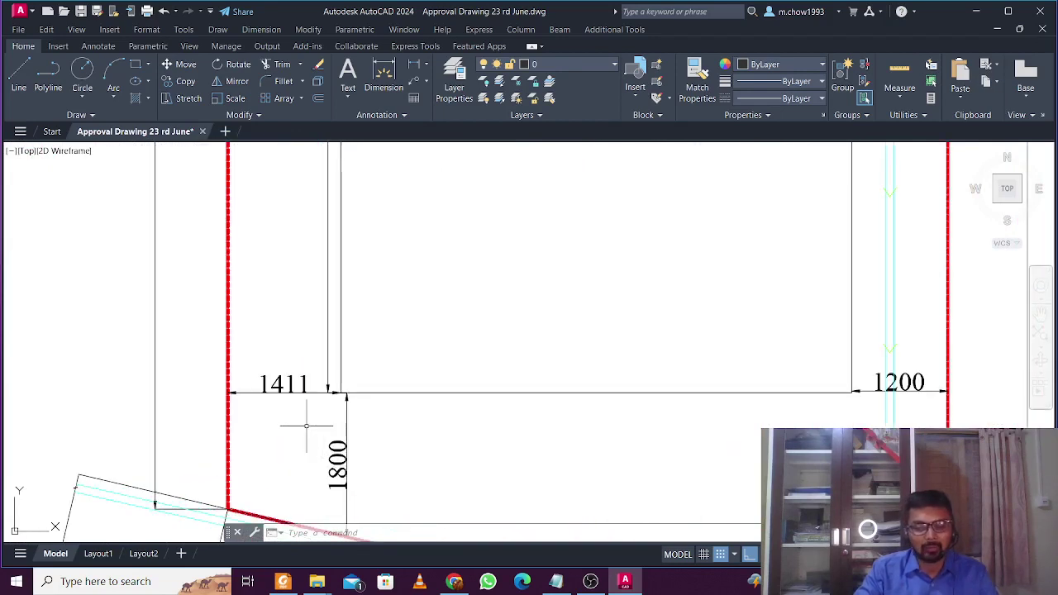
pyautogui.moveTo(284, 388); pyautogui.dragTo(61, 386, button='middle')
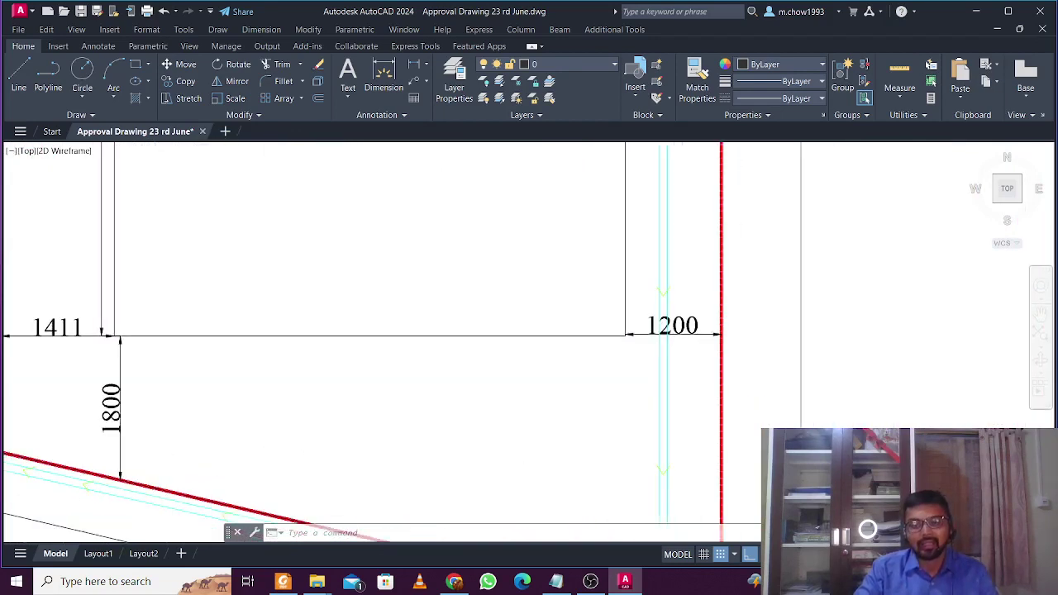
pyautogui.scroll(-7, 265, 389)
pyautogui.scroll(-7, 266, 324)
pyautogui.scroll(11, 262, 264)
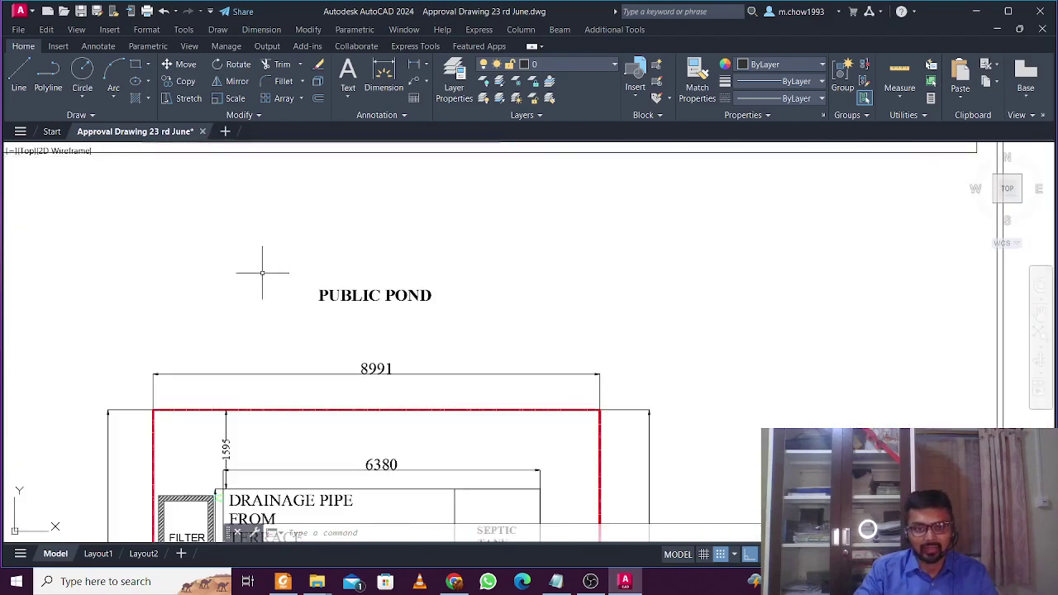
pyautogui.scroll(-2, 271, 311)
pyautogui.scroll(2, 237, 385)
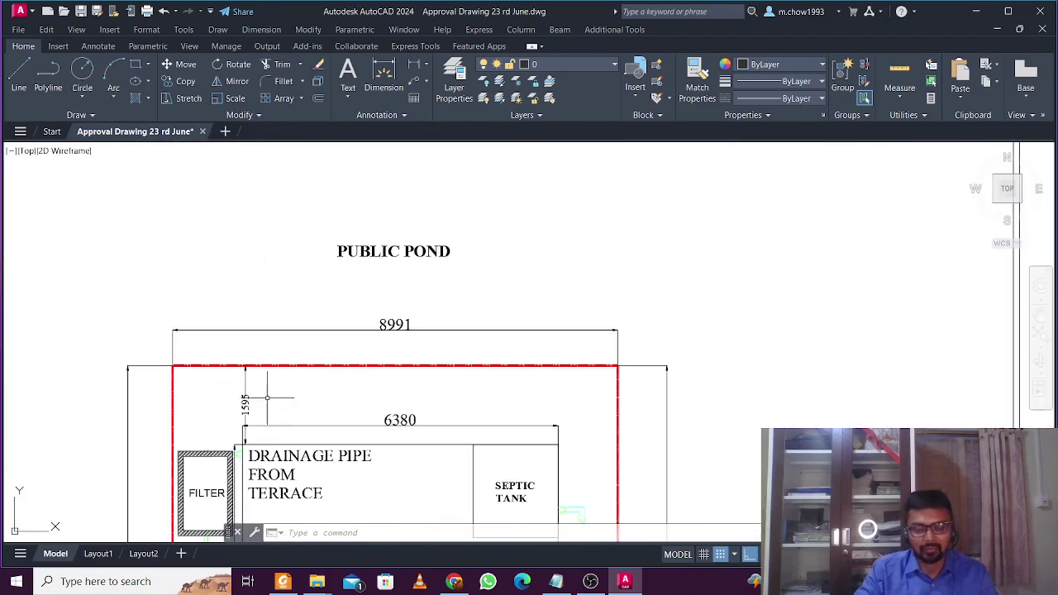
# Step: Examine the sheet with the building's elevation and Section A-A
pyautogui.scroll(-4, 266, 397)
pyautogui.moveTo(761, 440); pyautogui.dragTo(309, 364, button='middle')
pyautogui.moveTo(727, 376); pyautogui.dragTo(333, 340, button='middle')
pyautogui.moveTo(734, 342); pyautogui.dragTo(310, 315, button='middle')
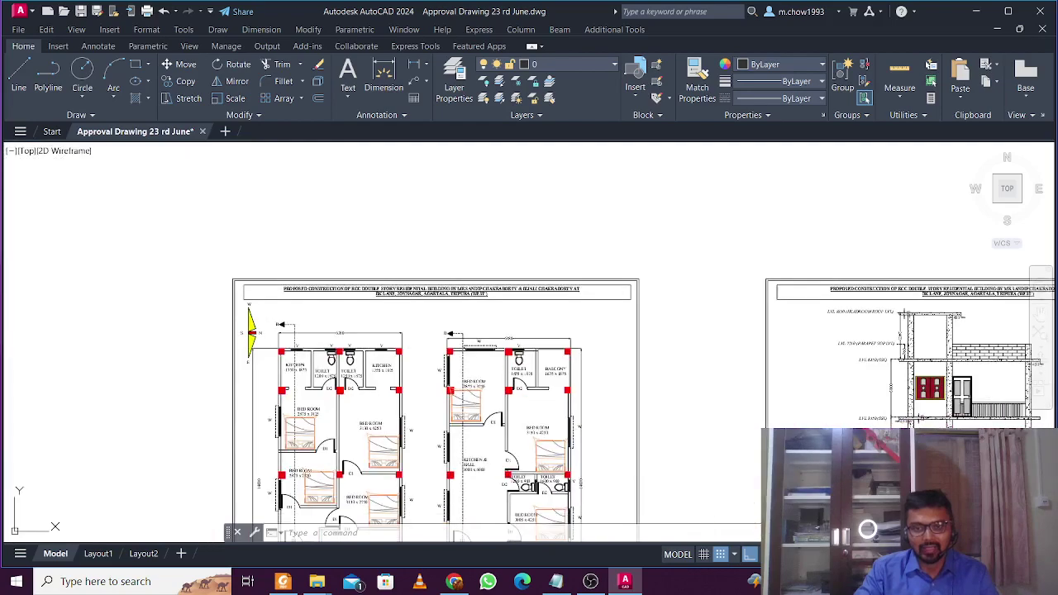
pyautogui.moveTo(638, 414); pyautogui.dragTo(341, 310, button='middle')
pyautogui.moveTo(649, 343)
pyautogui.mouseDown(button='middle')
pyautogui.moveTo(534, 334)
pyautogui.moveTo(552, 355)
pyautogui.moveTo(541, 398)
pyautogui.mouseUp(button='middle')
pyautogui.scroll(4, 525, 327)
pyautogui.moveTo(564, 325)
pyautogui.mouseDown(button='middle')
pyautogui.moveTo(553, 364)
pyautogui.moveTo(587, 271)
pyautogui.moveTo(596, 156)
pyautogui.mouseUp(button='middle')
pyautogui.scroll(-2, 523, 258)
pyautogui.moveTo(618, 342); pyautogui.dragTo(609, 249, button='middle')
pyautogui.moveTo(577, 431)
pyautogui.mouseDown(button='middle')
pyautogui.moveTo(575, 383)
pyautogui.moveTo(566, 446)
pyautogui.mouseUp(button='middle')
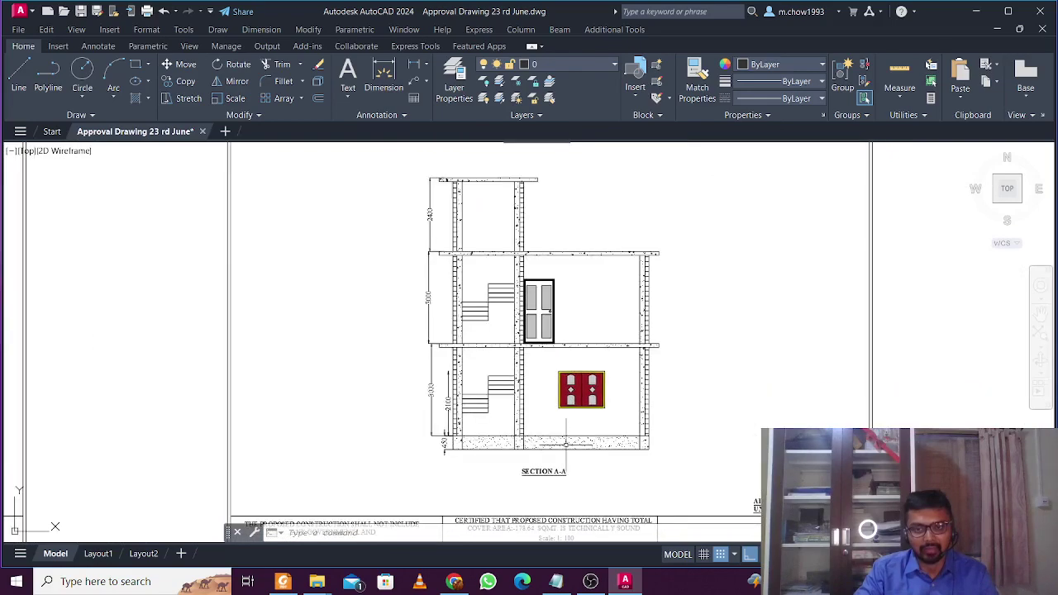
# Step: Examine Section B-B through the staircase and the septic tank plan and section details
pyautogui.scroll(-2, 727, 379)
pyautogui.moveTo(841, 357); pyautogui.dragTo(462, 446, button='middle')
pyautogui.moveTo(715, 248); pyautogui.dragTo(418, 382, button='middle')
pyautogui.scroll(4, 528, 272)
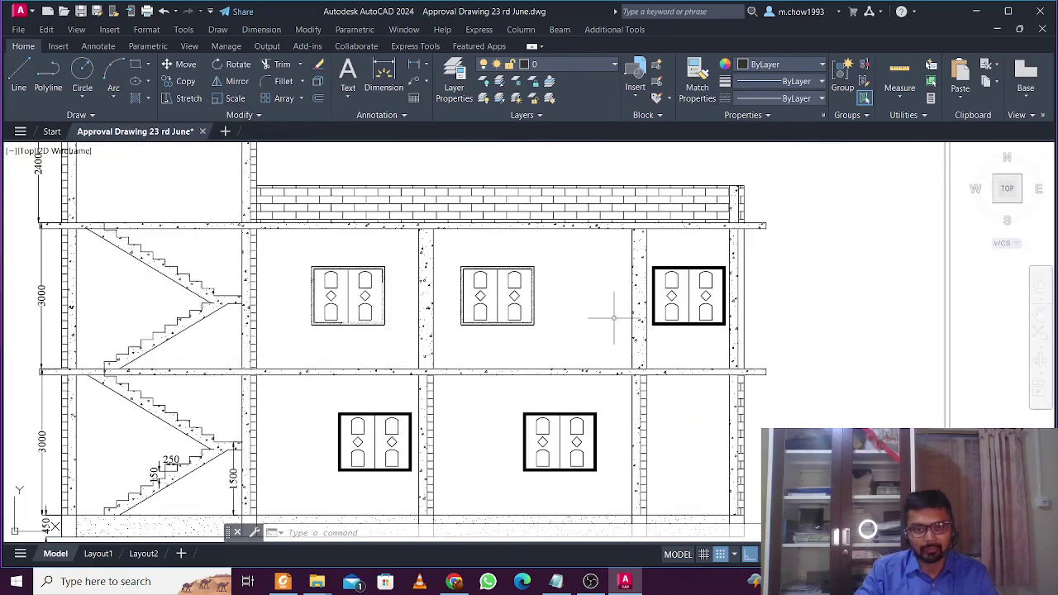
pyautogui.scroll(-2, 584, 396)
pyautogui.moveTo(554, 529); pyautogui.dragTo(547, 425, button='middle')
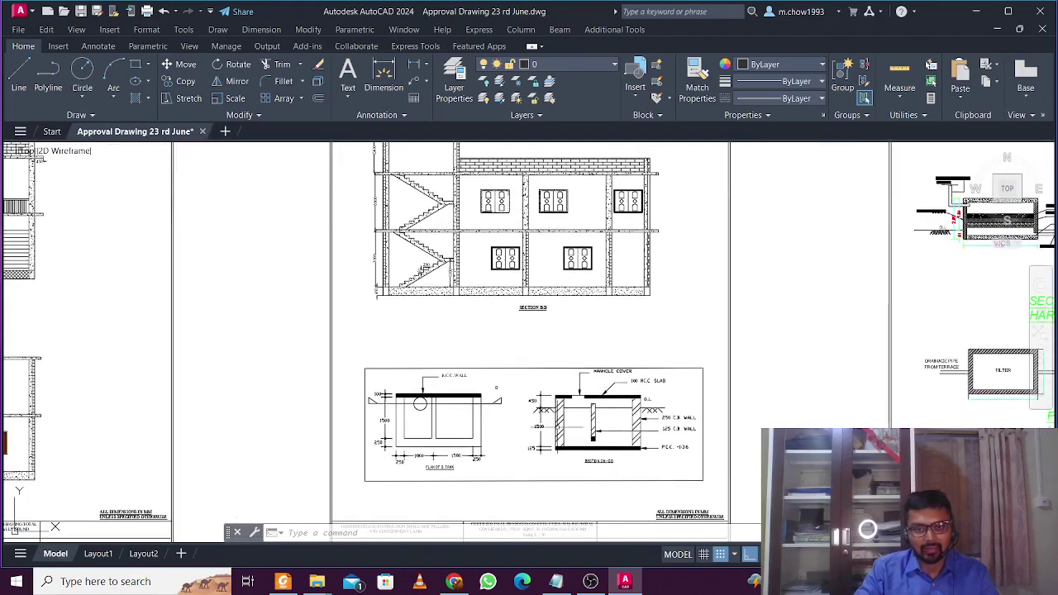
pyautogui.scroll(3, 547, 425)
pyautogui.scroll(-4, 547, 426)
# Step: Examine the rain water harvesting sheet and the column layout with its schedule of columns
pyautogui.moveTo(871, 380); pyautogui.dragTo(578, 401, button='middle')
pyautogui.moveTo(691, 406); pyautogui.dragTo(591, 409, button='middle')
pyautogui.moveTo(771, 370)
pyautogui.mouseDown(button='middle')
pyautogui.moveTo(517, 360)
pyautogui.moveTo(423, 376)
pyautogui.mouseUp(button='middle')
pyautogui.moveTo(512, 374); pyautogui.dragTo(136, 396, button='middle')
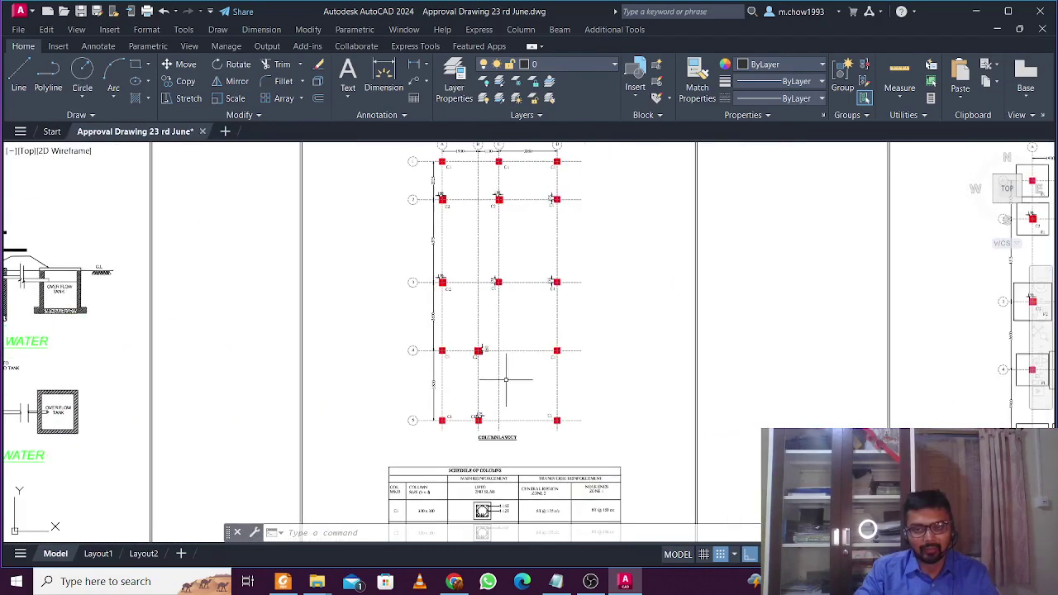
pyautogui.moveTo(572, 353)
pyautogui.mouseDown(button='middle')
pyautogui.moveTo(573, 422)
pyautogui.moveTo(527, 303)
pyautogui.mouseUp(button='middle')
pyautogui.scroll(2, 571, 324)
pyautogui.scroll(-2, 595, 352)
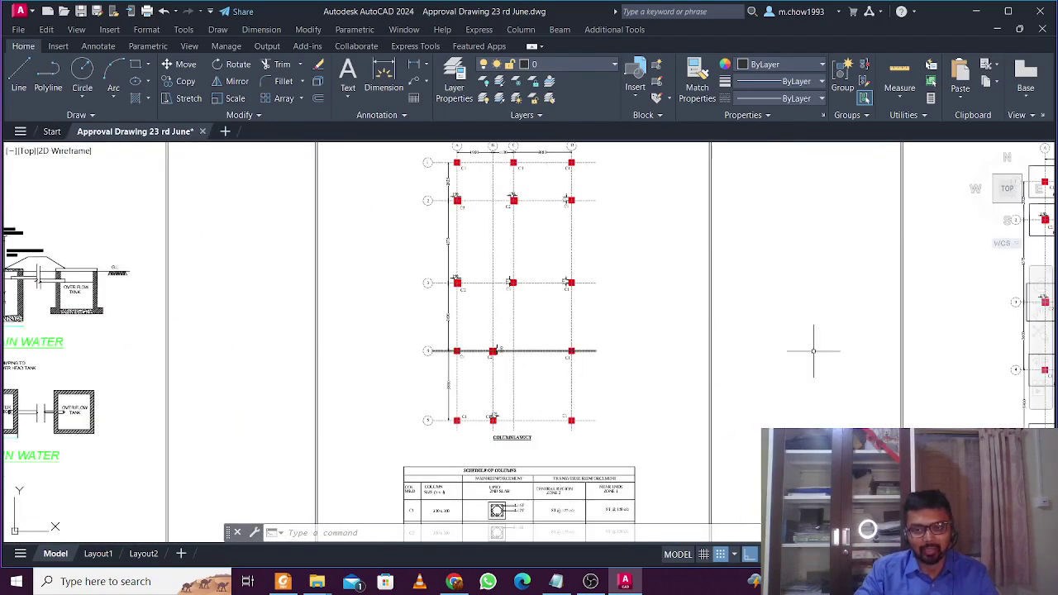
pyautogui.moveTo(710, 349); pyautogui.dragTo(405, 366, button='middle')
pyautogui.scroll(5, 236, 425)
pyautogui.scroll(-4, 267, 389)
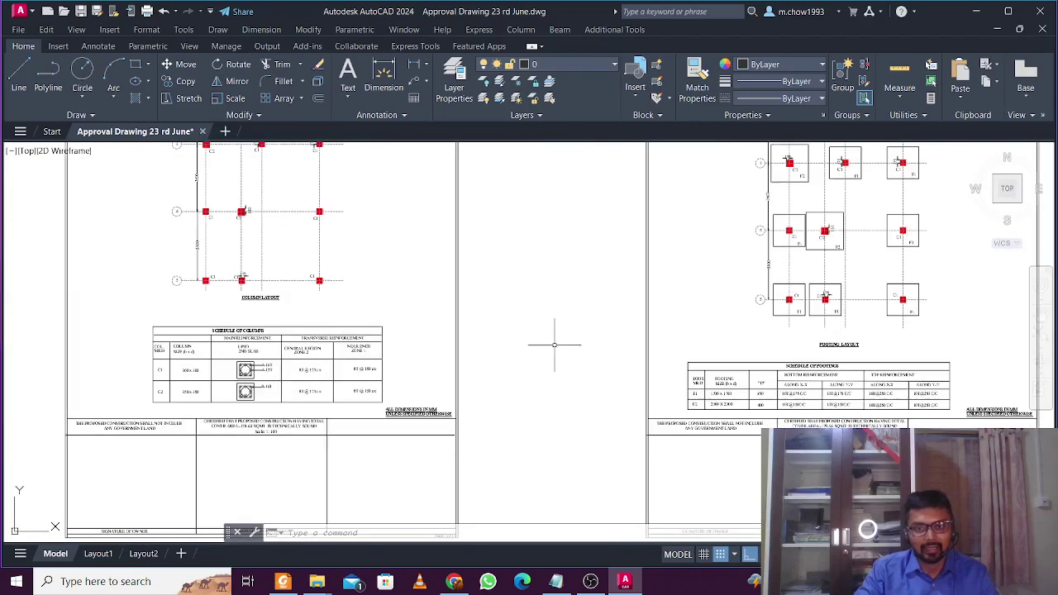
# Step: Examine the footing layout with its schedule and the sheet of column and footing details
pyautogui.moveTo(774, 256); pyautogui.dragTo(400, 385, button='middle')
pyautogui.scroll(4, 456, 295)
pyautogui.scroll(-4, 456, 295)
pyautogui.scroll(-4, 458, 368)
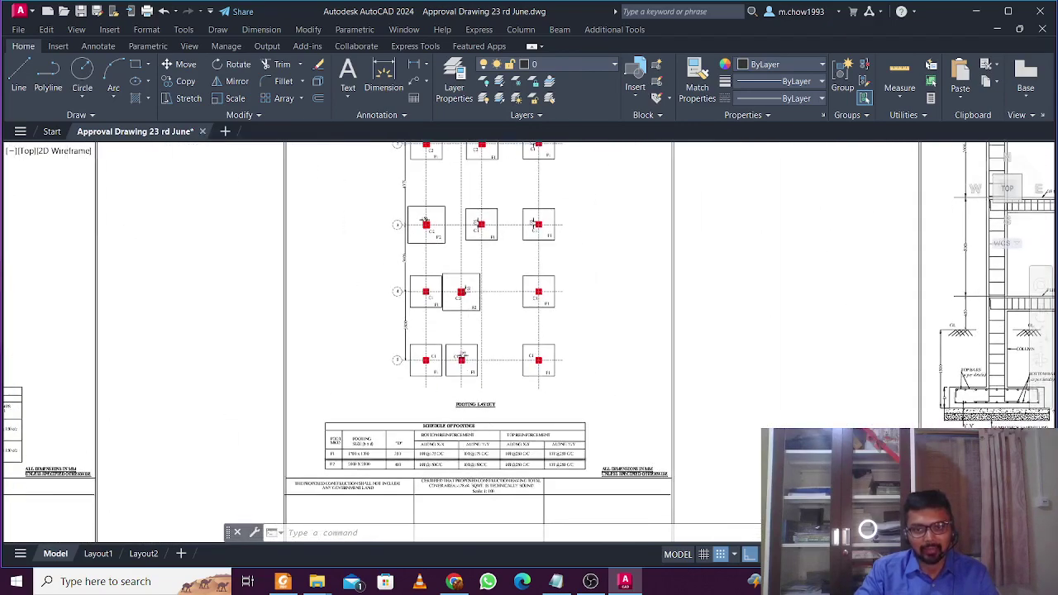
pyautogui.moveTo(851, 347); pyautogui.dragTo(465, 346, button='middle')
pyautogui.scroll(4, 465, 345)
pyautogui.scroll(-4, 464, 345)
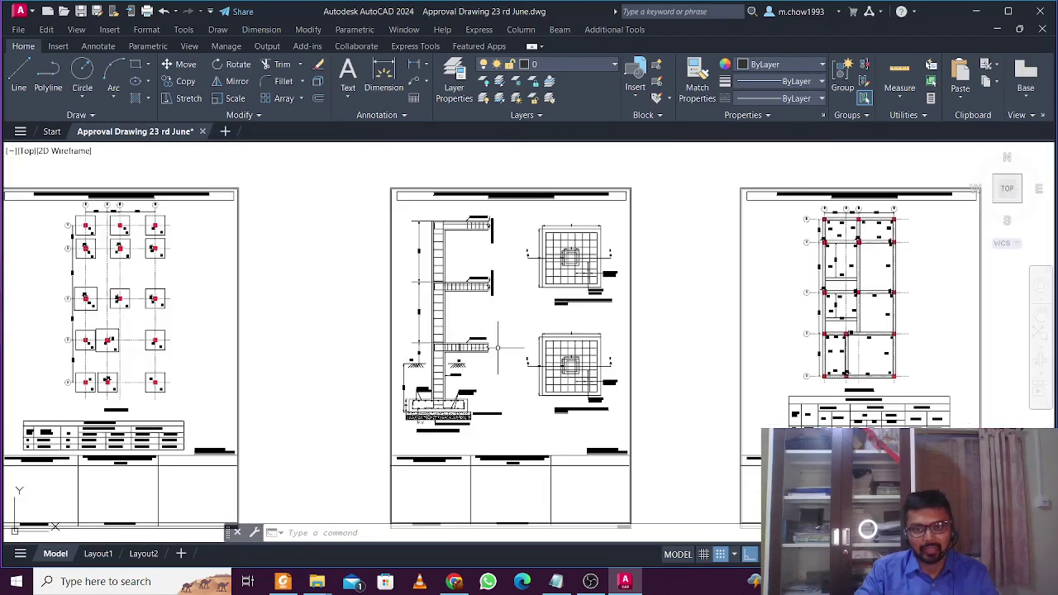
# Step: Examine the plinth beam and roof beam layouts, the slab and beam details, and the staircase details
pyautogui.moveTo(771, 331); pyautogui.dragTo(374, 321, button='middle')
pyautogui.scroll(4, 374, 317)
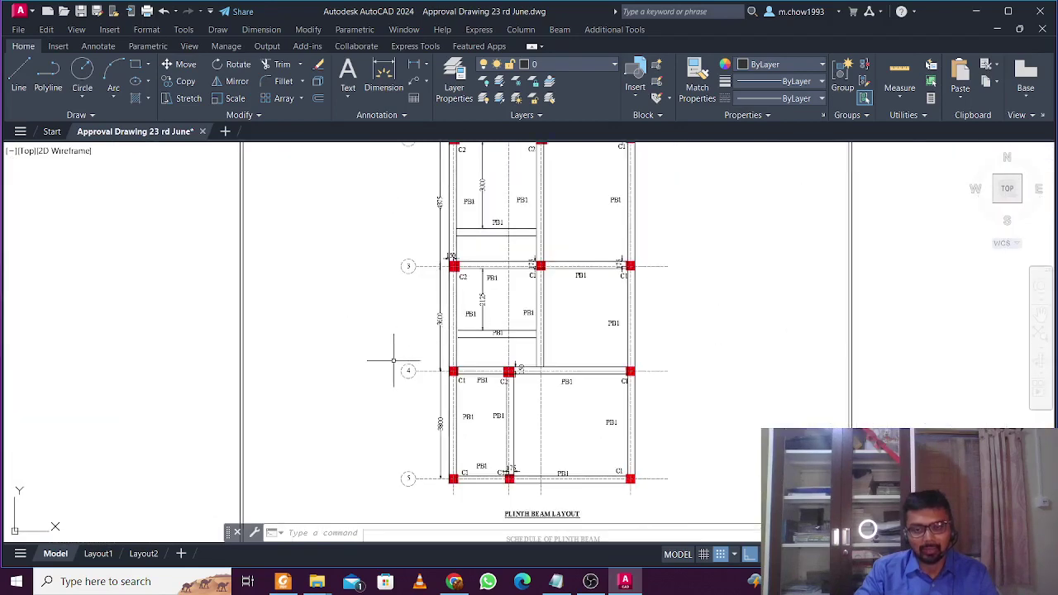
pyautogui.scroll(-2, 392, 361)
pyautogui.moveTo(658, 380); pyautogui.dragTo(334, 378, button='middle')
pyautogui.scroll(-2, 463, 354)
pyautogui.moveTo(613, 360); pyautogui.dragTo(499, 284, button='middle')
pyautogui.scroll(2, 459, 355)
pyautogui.scroll(2, 510, 381)
pyautogui.moveTo(750, 347); pyautogui.dragTo(523, 421, button='middle')
pyautogui.scroll(-2, 523, 421)
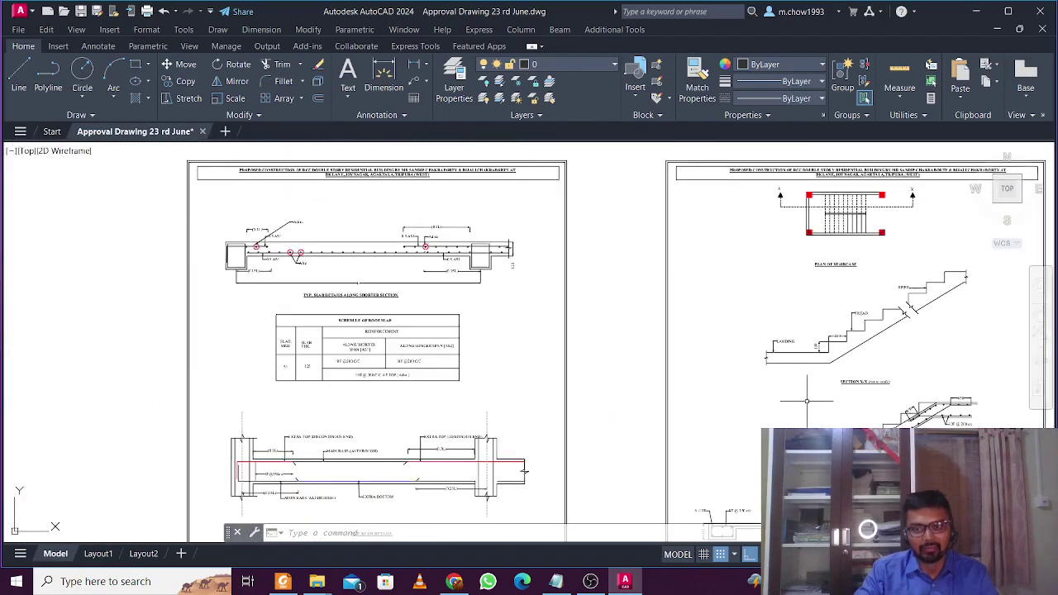
pyautogui.moveTo(807, 400); pyautogui.dragTo(436, 395, button='middle')
# Step: Review the sheets in reverse order, from the staircase details back to the site plan
pyautogui.scroll(-2, 587, 384)
pyautogui.moveTo(338, 394); pyautogui.dragTo(705, 413, button='middle')
pyautogui.moveTo(235, 385); pyautogui.dragTo(587, 404, button='middle')
pyautogui.scroll(2, 587, 405)
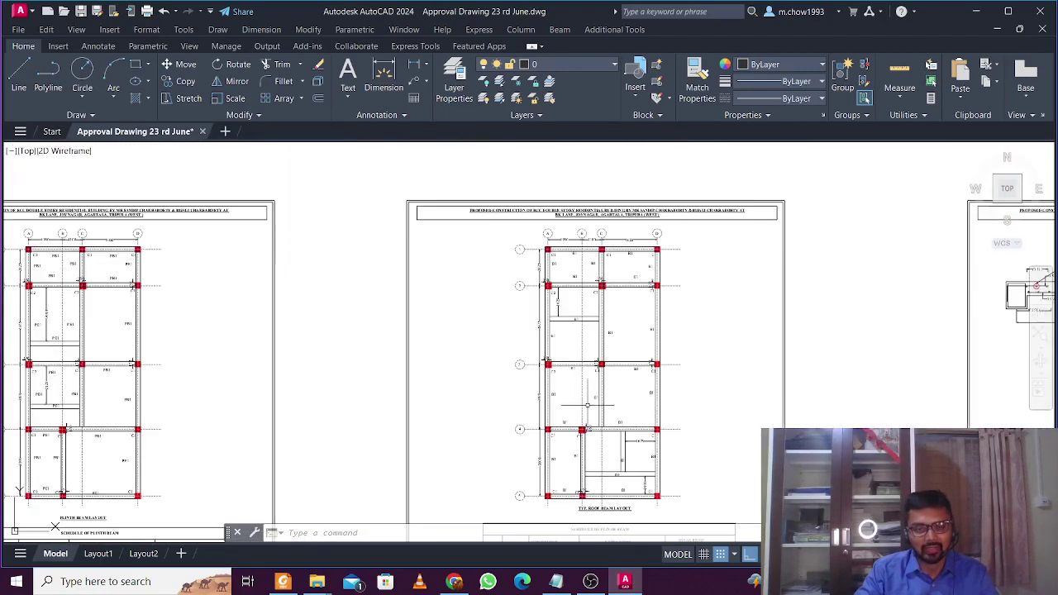
pyautogui.moveTo(273, 405); pyautogui.dragTo(653, 393, button='middle')
pyautogui.scroll(-2, 298, 378)
pyautogui.moveTo(298, 378); pyautogui.dragTo(727, 385, button='middle')
pyautogui.moveTo(215, 397); pyautogui.dragTo(693, 400, button='middle')
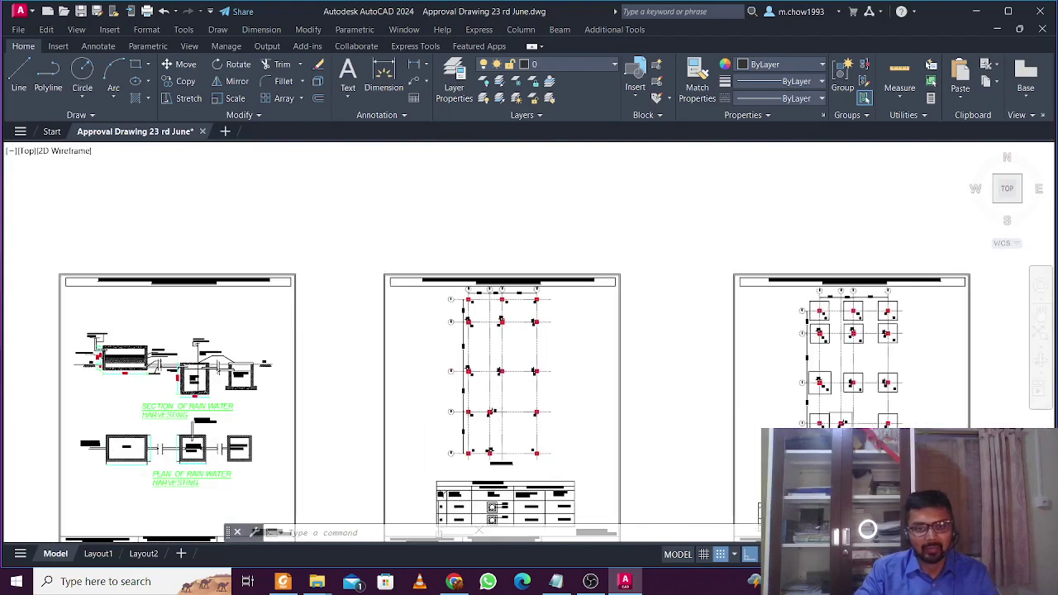
pyautogui.moveTo(334, 395); pyautogui.dragTo(703, 399, button='middle')
pyautogui.moveTo(256, 394); pyautogui.dragTo(835, 399, button='middle')
pyautogui.moveTo(319, 392); pyautogui.dragTo(692, 396, button='middle')
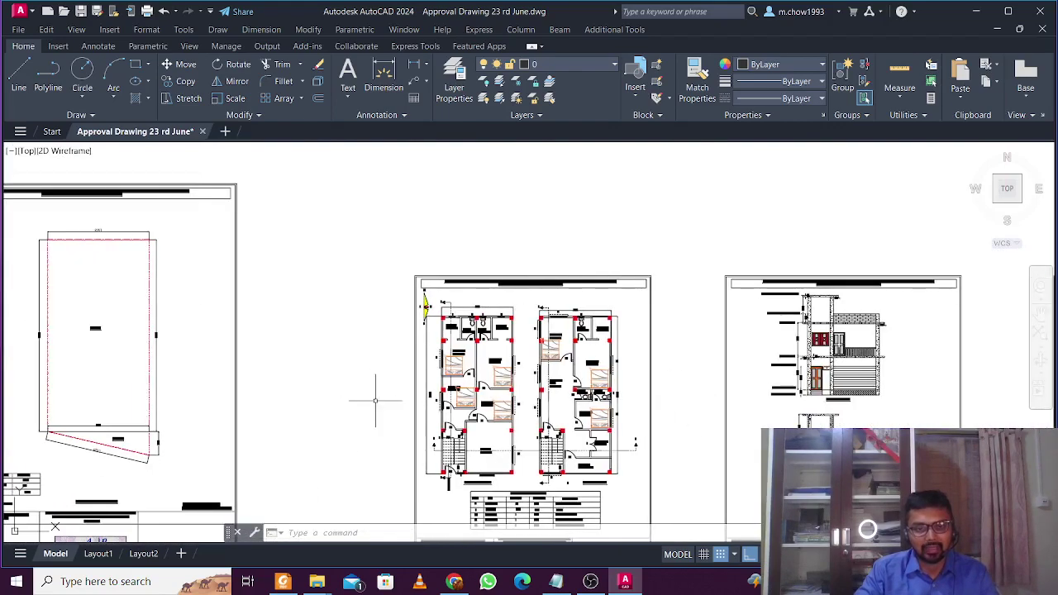
pyautogui.moveTo(360, 402); pyautogui.dragTo(671, 404, button='middle')
pyautogui.moveTo(420, 391); pyautogui.dragTo(762, 436, button='middle')
pyautogui.moveTo(647, 430); pyautogui.dragTo(781, 430, button='middle')
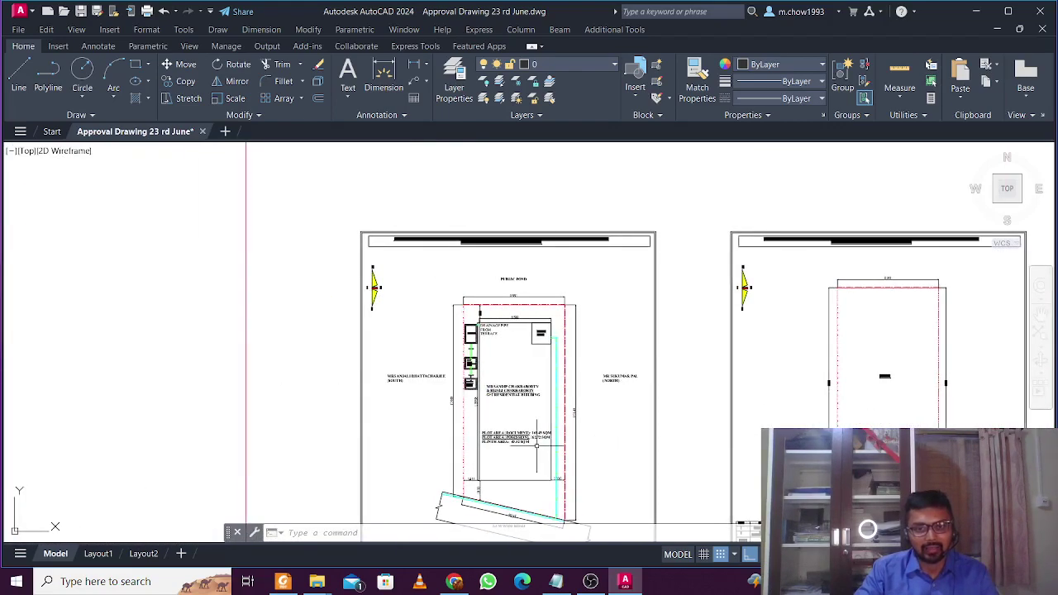
pyautogui.scroll(3, 537, 446)
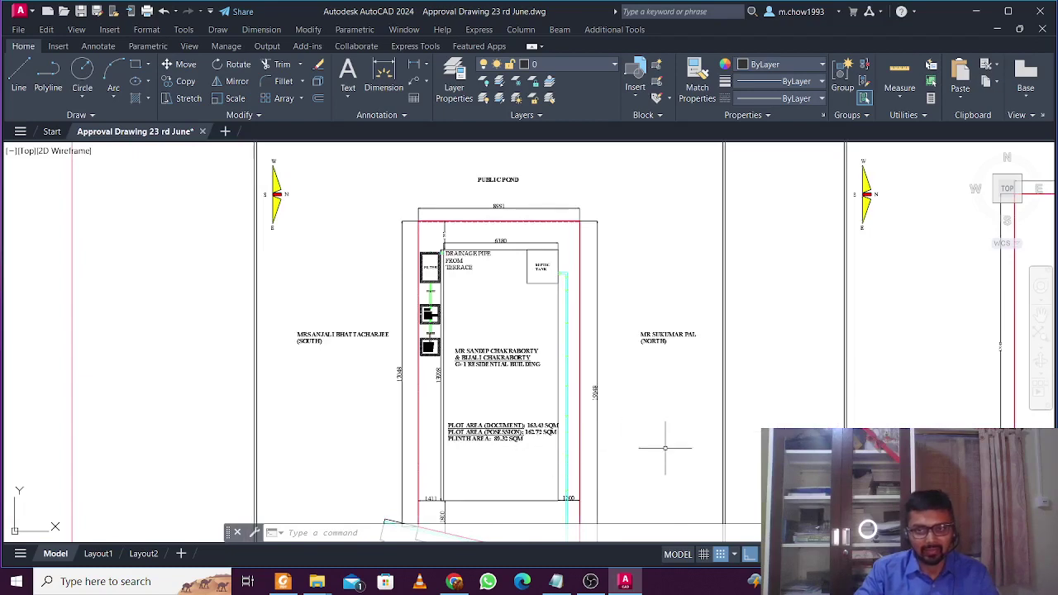
# Step: Switch to the Tripura Building Rules PDF in Foxit Reader, checking the important page numbers listed in the Notepad file
pyautogui.click(975, 10)
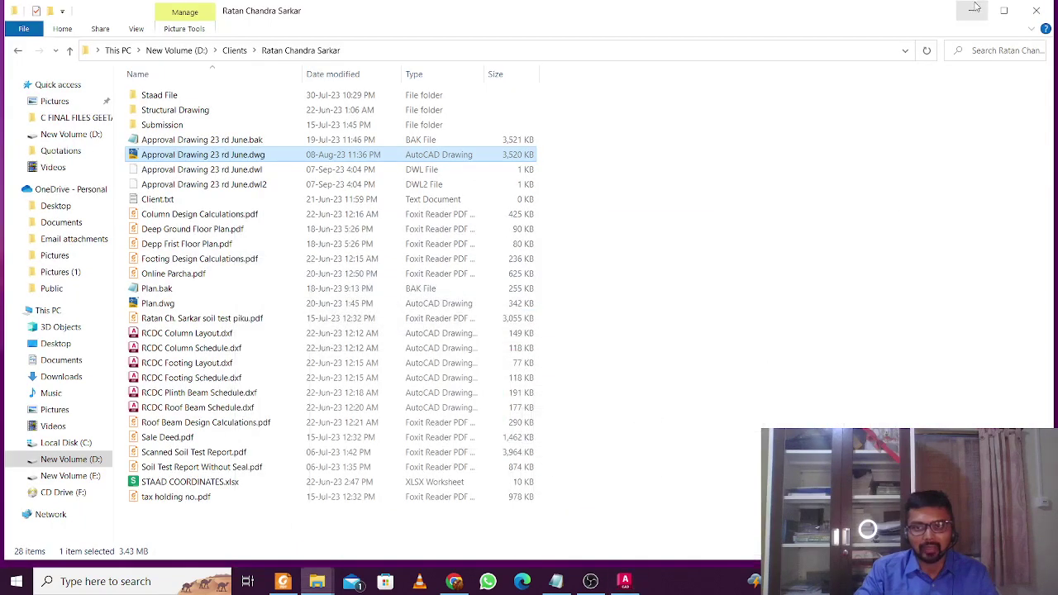
pyautogui.click(972, 10)
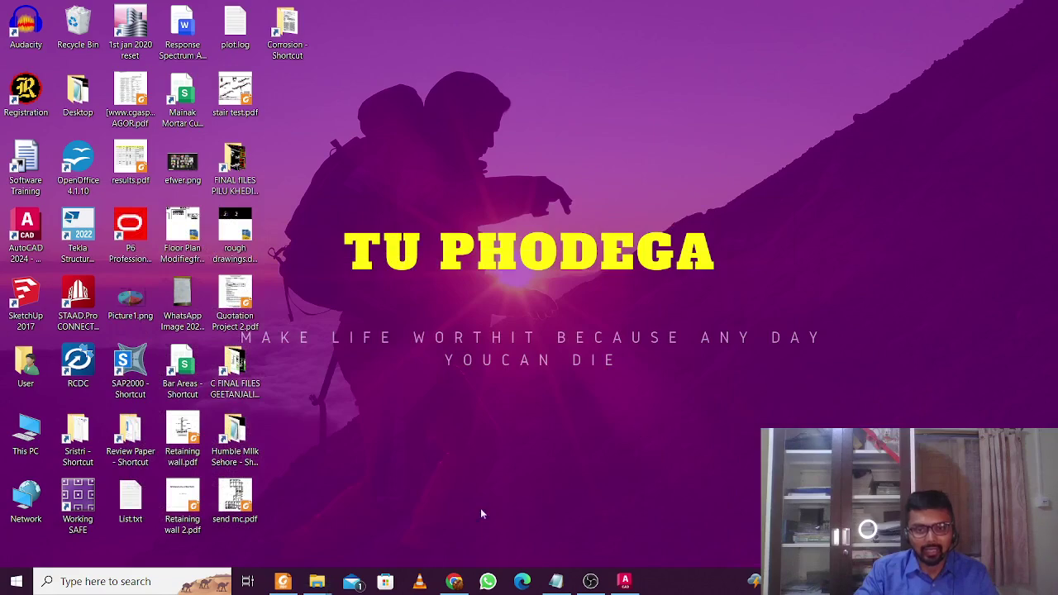
pyautogui.click(282, 581)
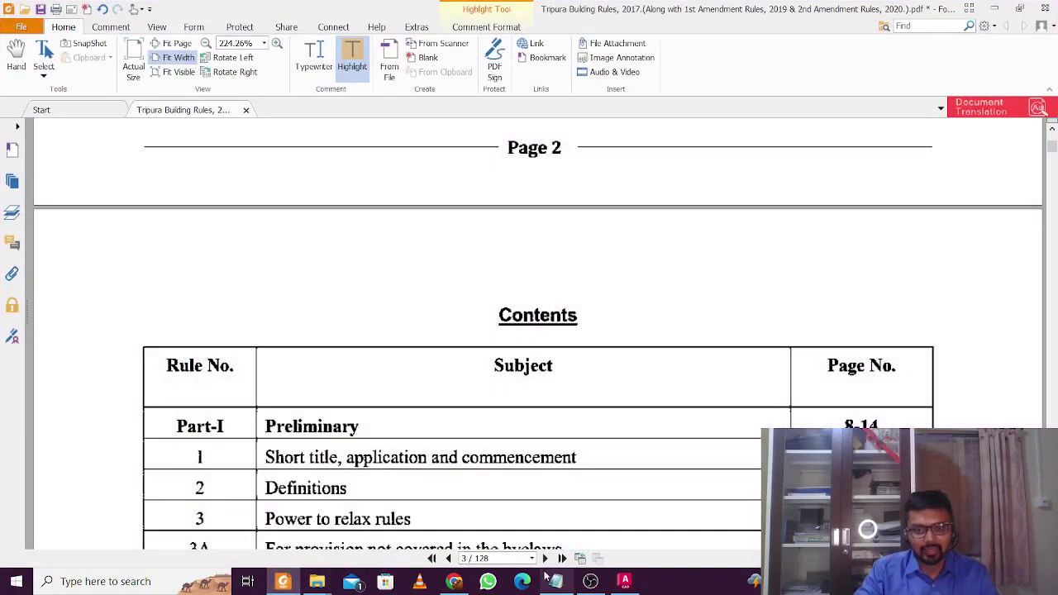
pyautogui.click(555, 582)
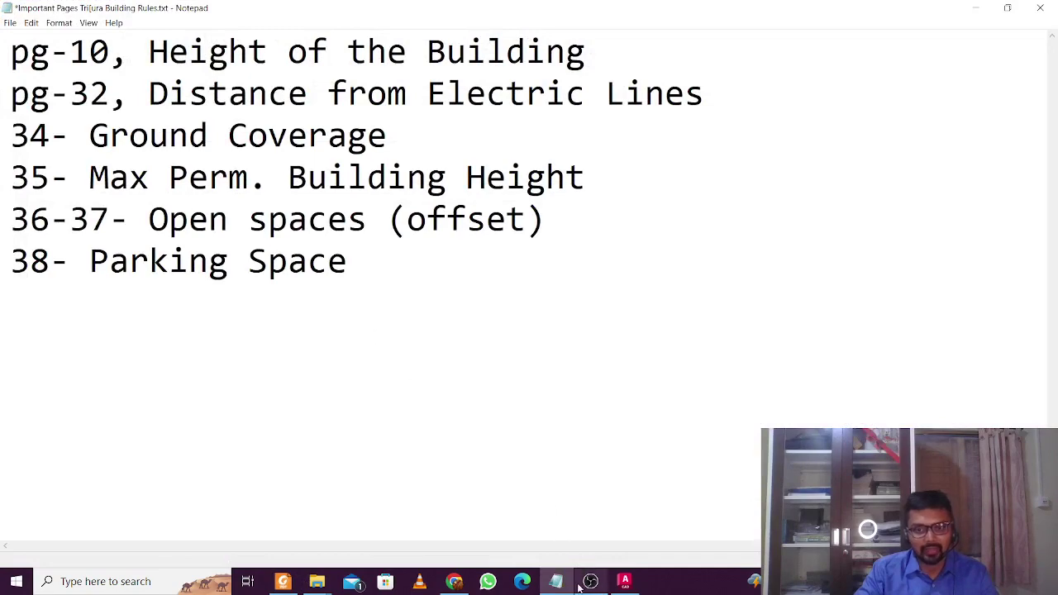
pyautogui.click(556, 581)
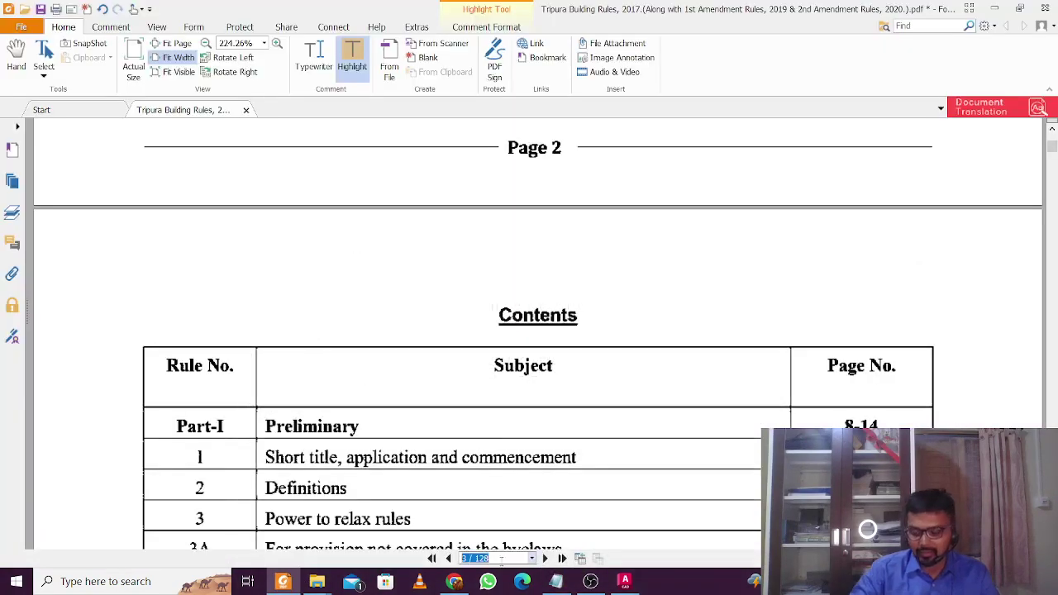
# Step: Go to page 10 of the building rules and read the definition of the height of a building
pyautogui.write('10')
pyautogui.press('Return')
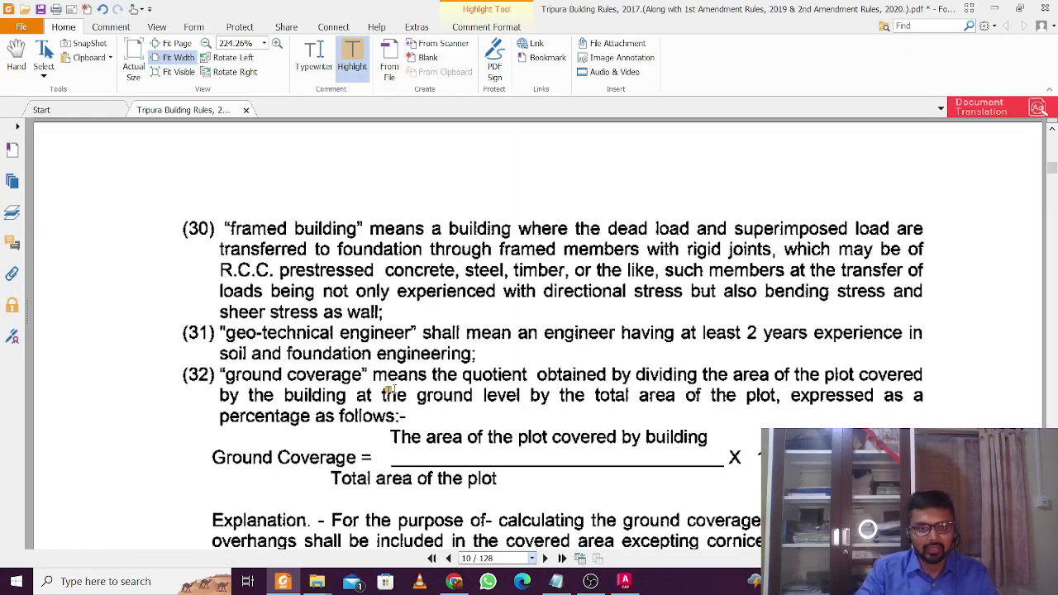
pyautogui.scroll(1, 388, 389)
pyautogui.scroll(-10, 387, 388)
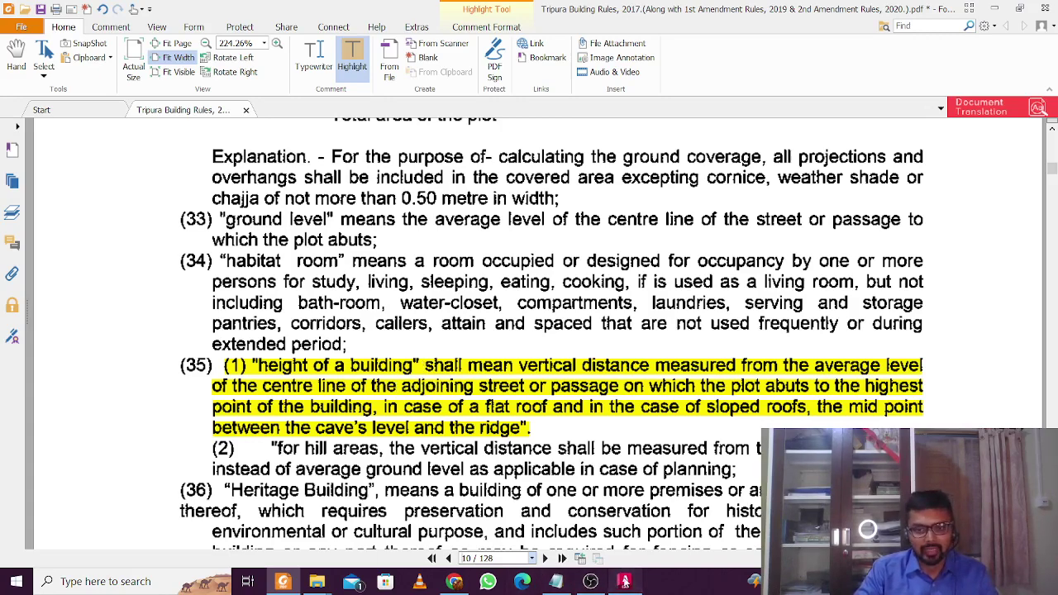
# Step: Switch to the AutoCAD approval drawing and bring up the ground-floor levels in the front elevation
pyautogui.click(625, 581)
pyautogui.scroll(-6, 508, 295)
pyautogui.moveTo(718, 332); pyautogui.dragTo(441, 343, button='middle')
pyautogui.scroll(2, 741, 351)
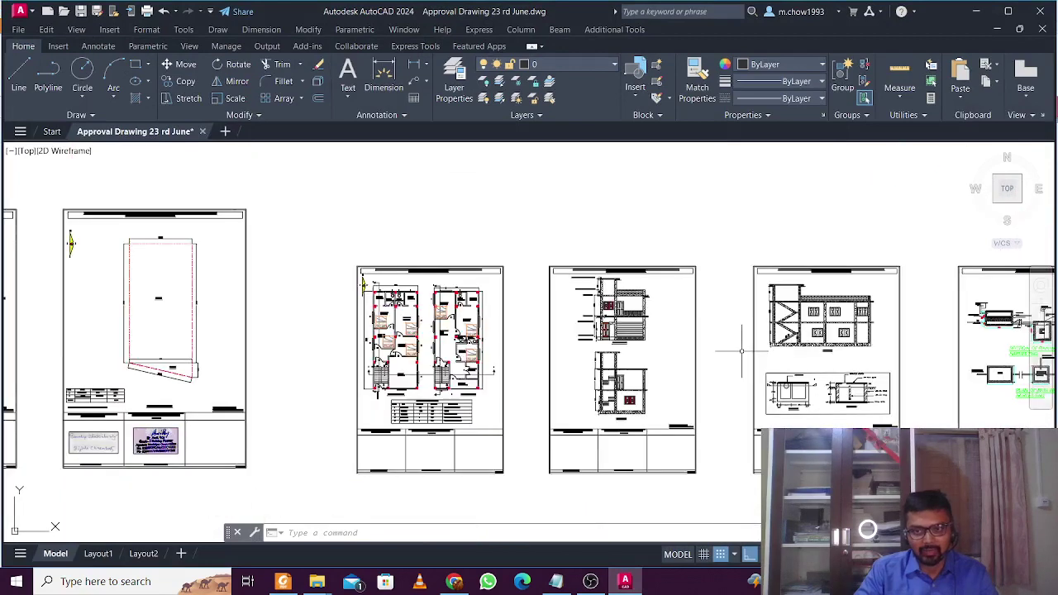
pyautogui.scroll(5, 718, 347)
pyautogui.scroll(7, 379, 488)
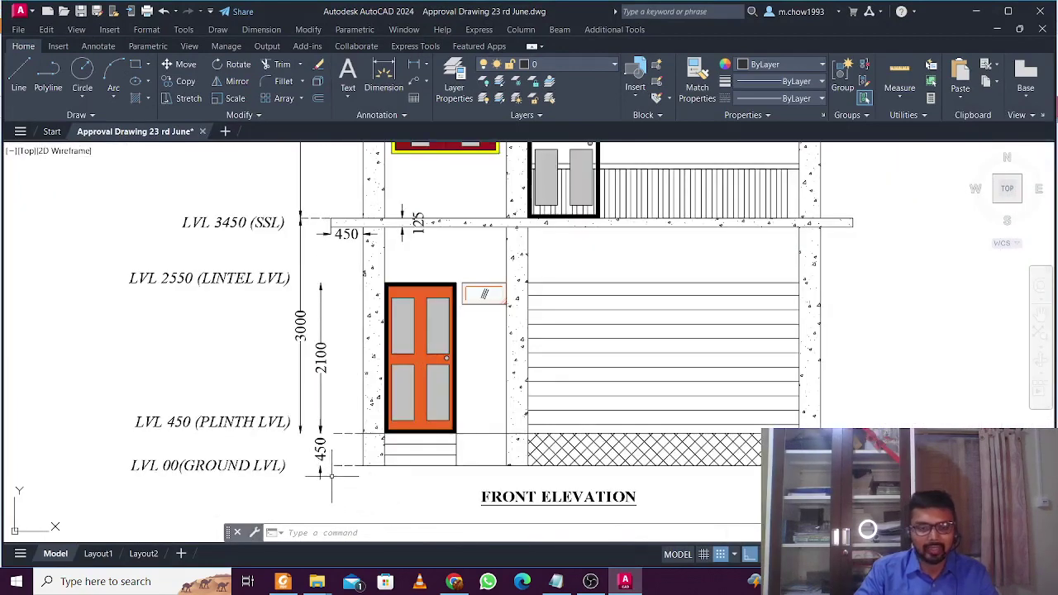
# Step: Follow the front elevation's level marks from the ground level up to the headroom roof level
pyautogui.moveTo(330, 473); pyautogui.dragTo(341, 542, button='middle')
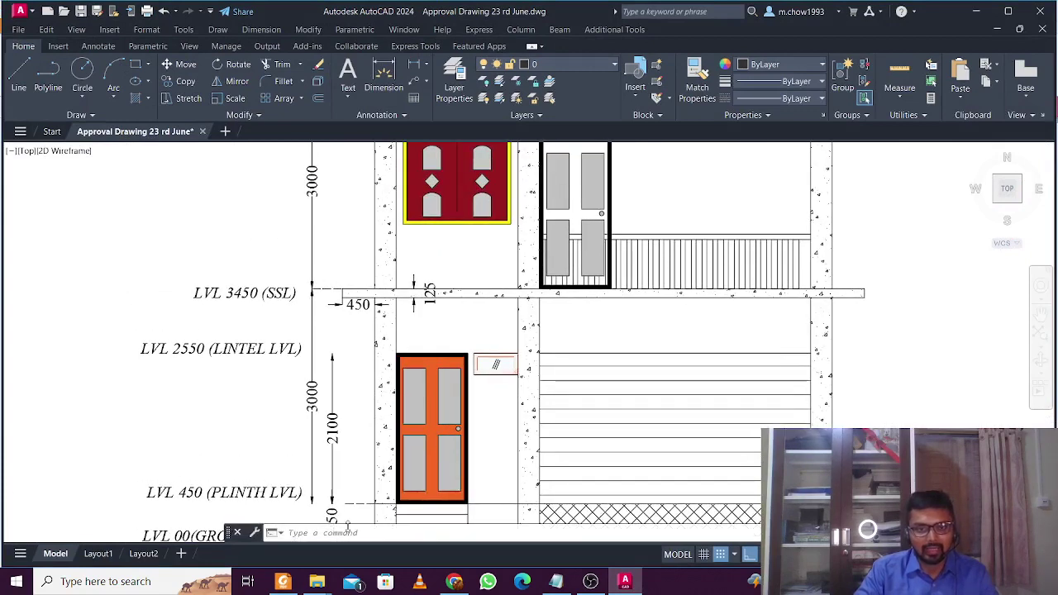
pyautogui.moveTo(360, 471)
pyautogui.mouseDown(button='middle')
pyautogui.moveTo(364, 481)
pyautogui.moveTo(361, 429)
pyautogui.moveTo(352, 499)
pyautogui.mouseUp(button='middle')
pyautogui.moveTo(344, 383); pyautogui.dragTo(357, 457, button='middle')
pyautogui.scroll(2, 358, 457)
pyautogui.scroll(-2, 362, 326)
pyautogui.moveTo(364, 368); pyautogui.dragTo(398, 507, button='middle')
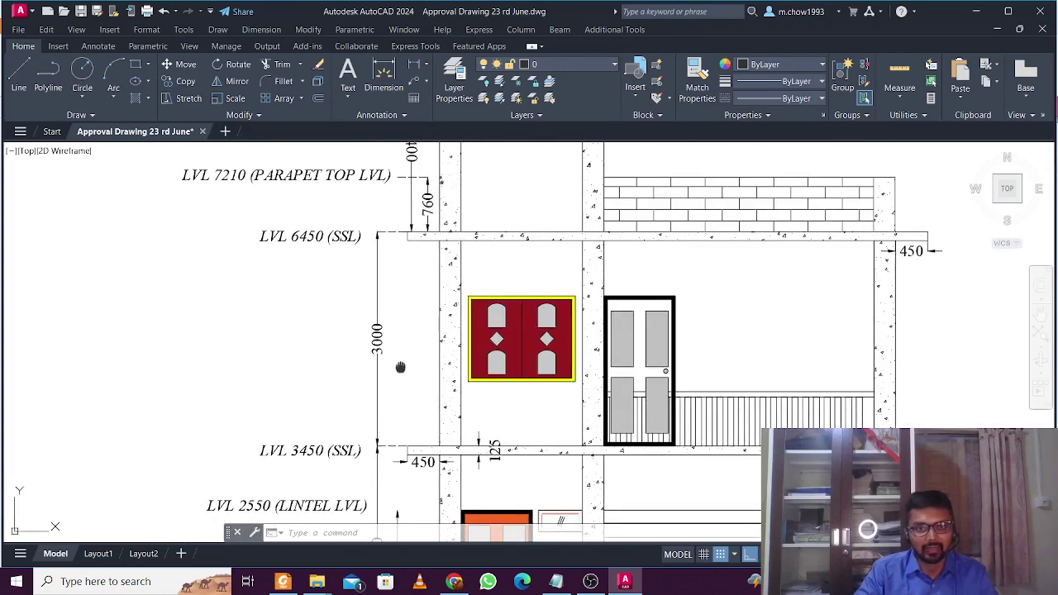
pyautogui.moveTo(401, 367); pyautogui.dragTo(399, 439, button='middle')
pyautogui.moveTo(402, 396); pyautogui.dragTo(402, 428, button='middle')
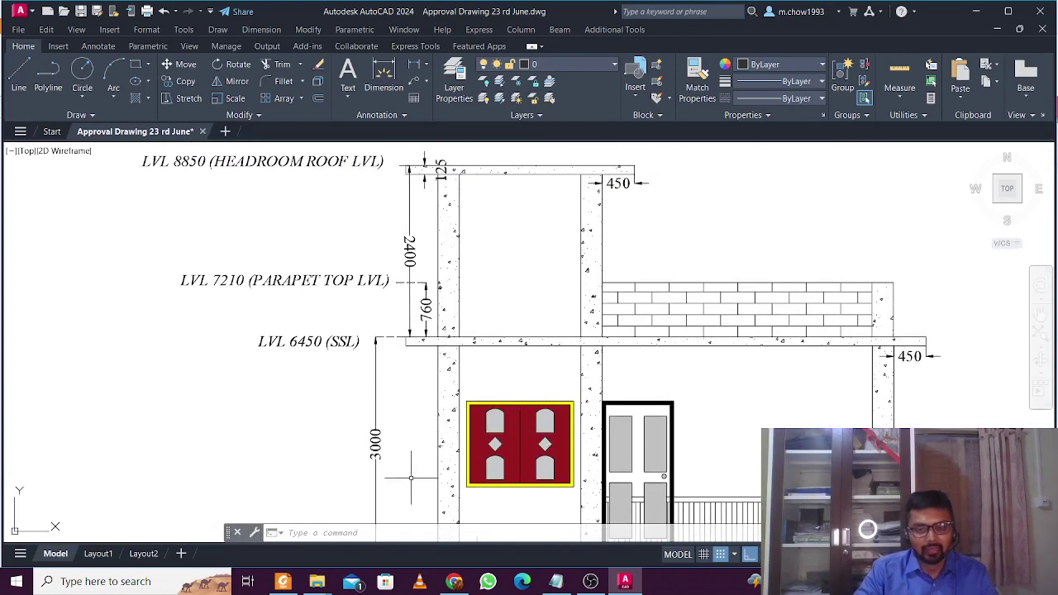
# Step: Trace the front elevation's levels down to the ground line and return to the headroom at the roof
pyautogui.moveTo(411, 478); pyautogui.dragTo(389, 307, button='middle')
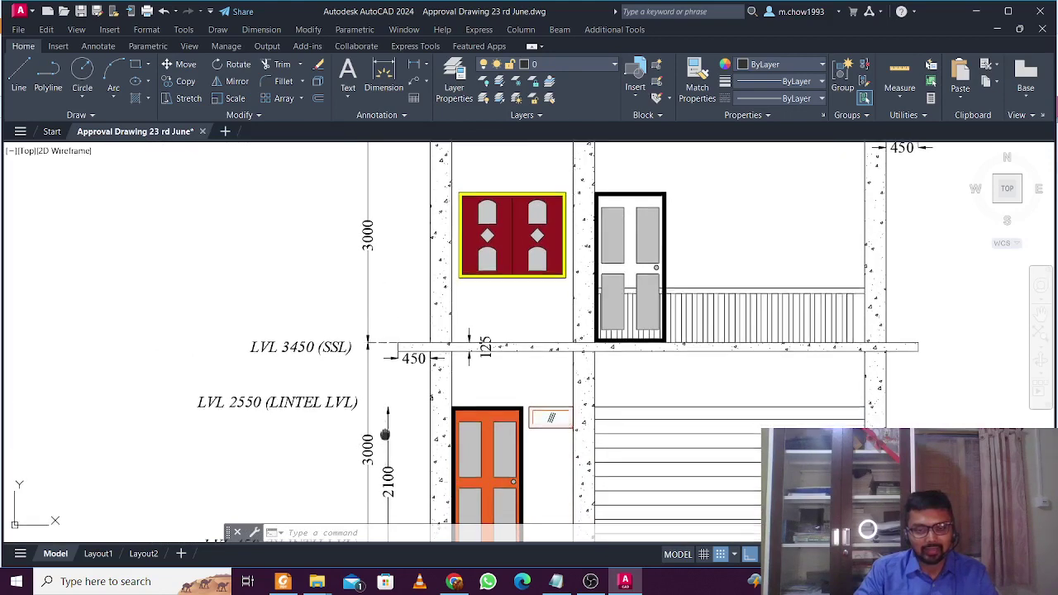
pyautogui.moveTo(384, 434); pyautogui.dragTo(384, 321, button='middle')
pyautogui.scroll(-1, 395, 457)
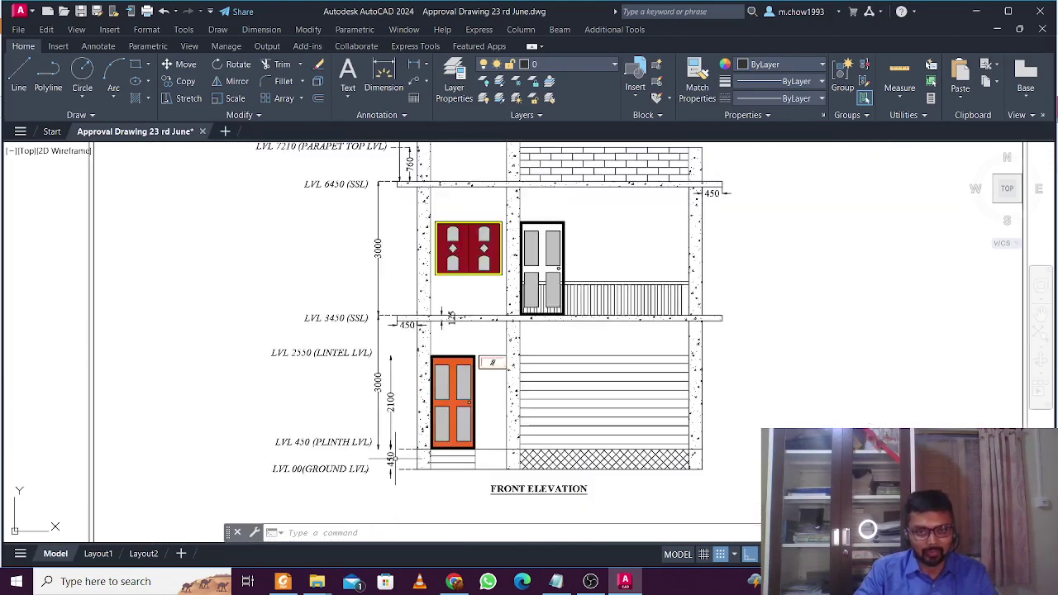
pyautogui.moveTo(431, 248); pyautogui.dragTo(434, 404, button='middle')
pyautogui.scroll(1, 404, 204)
pyautogui.scroll(1, 404, 290)
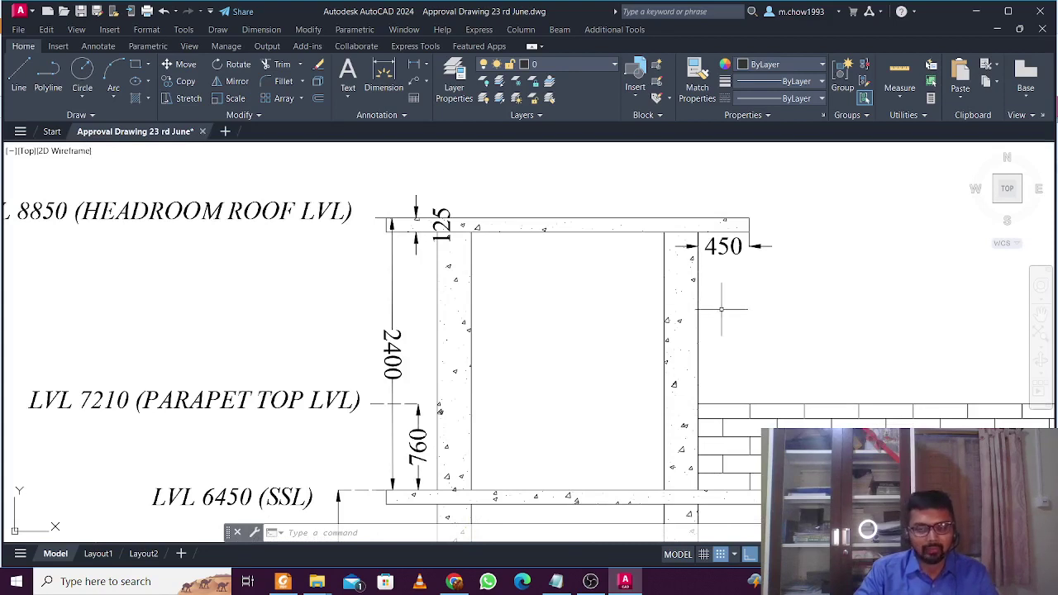
# Step: Point out the headroom's height dimension and its columns in the front elevation by selecting them, leaving nothing selected
pyautogui.click(413, 283)
pyautogui.click(353, 247)
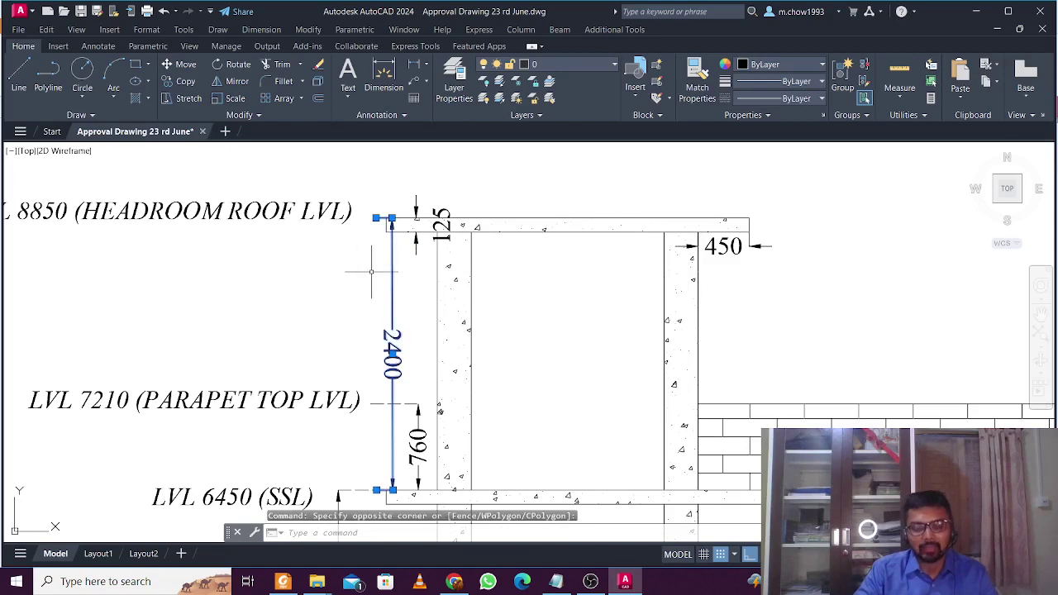
pyautogui.press('Escape')
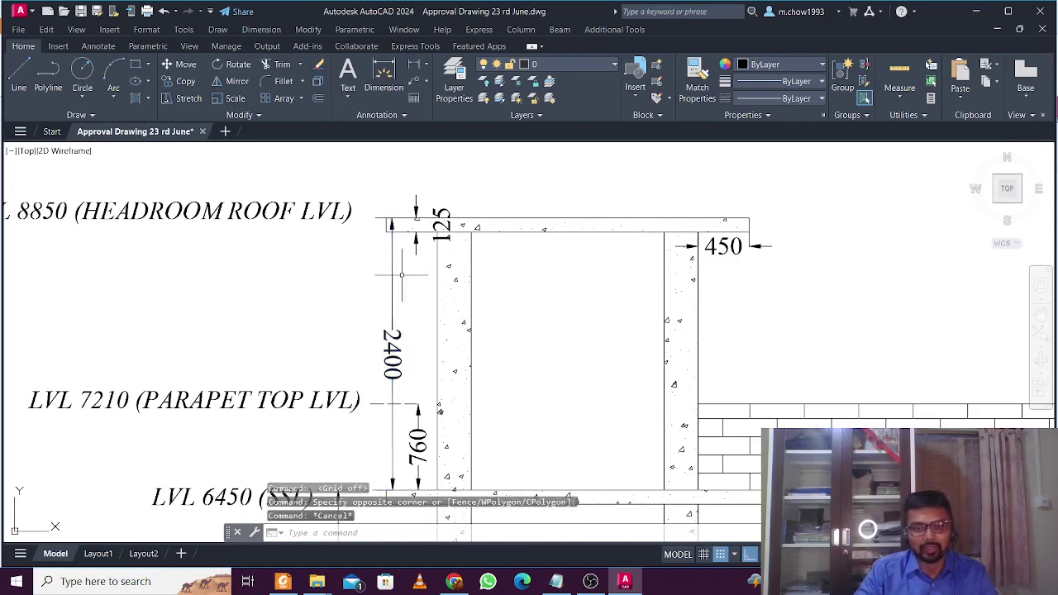
pyautogui.moveTo(417, 346); pyautogui.dragTo(422, 266, button='middle')
pyautogui.click(803, 285)
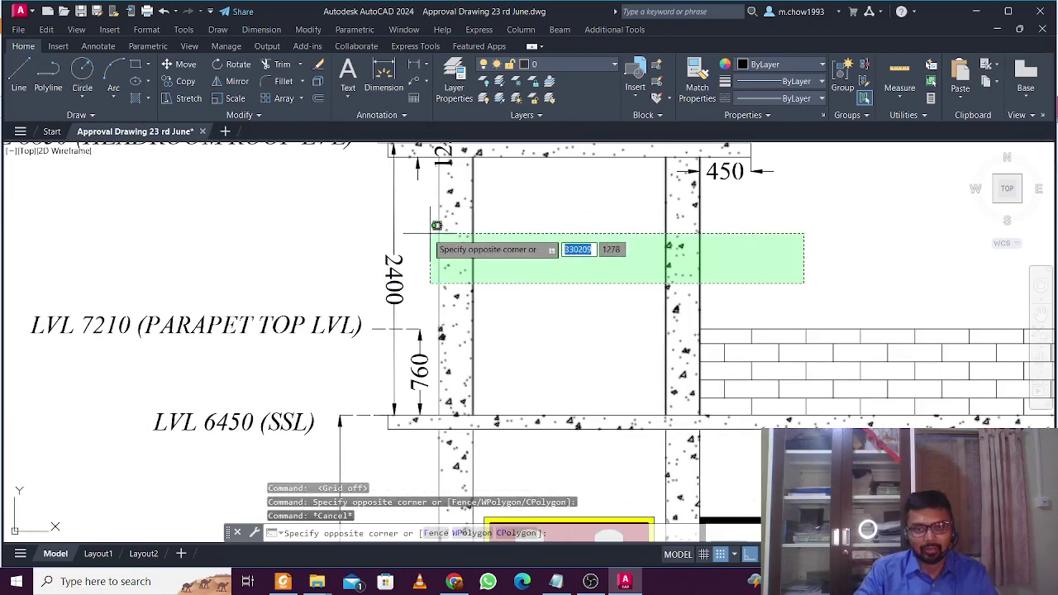
pyautogui.click(413, 228)
pyautogui.press('Escape')
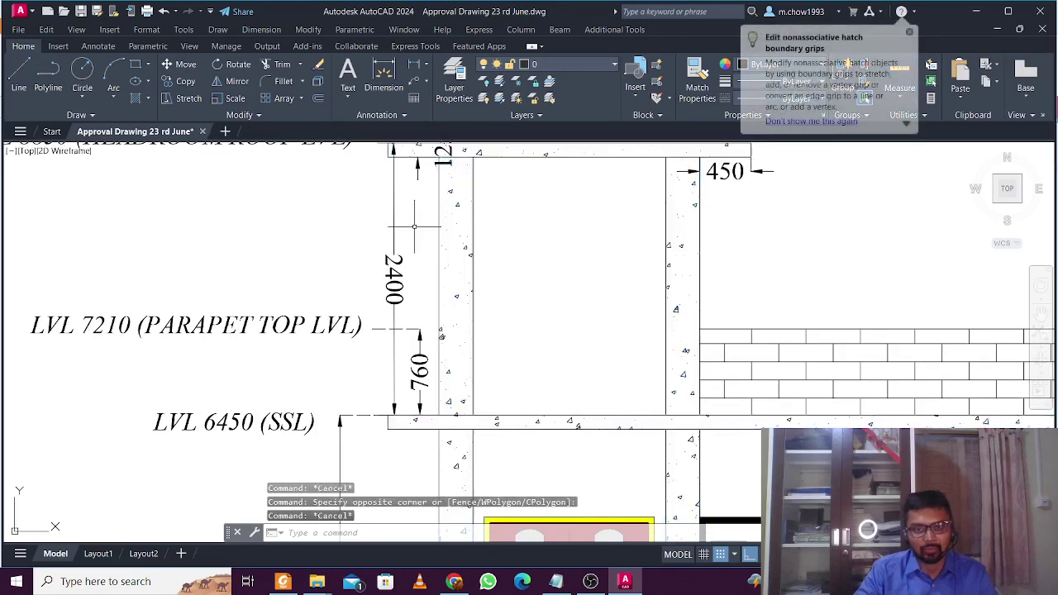
# Step: Examine the plinth and ground level marks at the base of the front elevation
pyautogui.scroll(-5, 419, 244)
pyautogui.scroll(5, 403, 372)
pyautogui.moveTo(420, 363); pyautogui.dragTo(415, 263, button='middle')
pyautogui.moveTo(403, 413); pyautogui.dragTo(401, 344, button='middle')
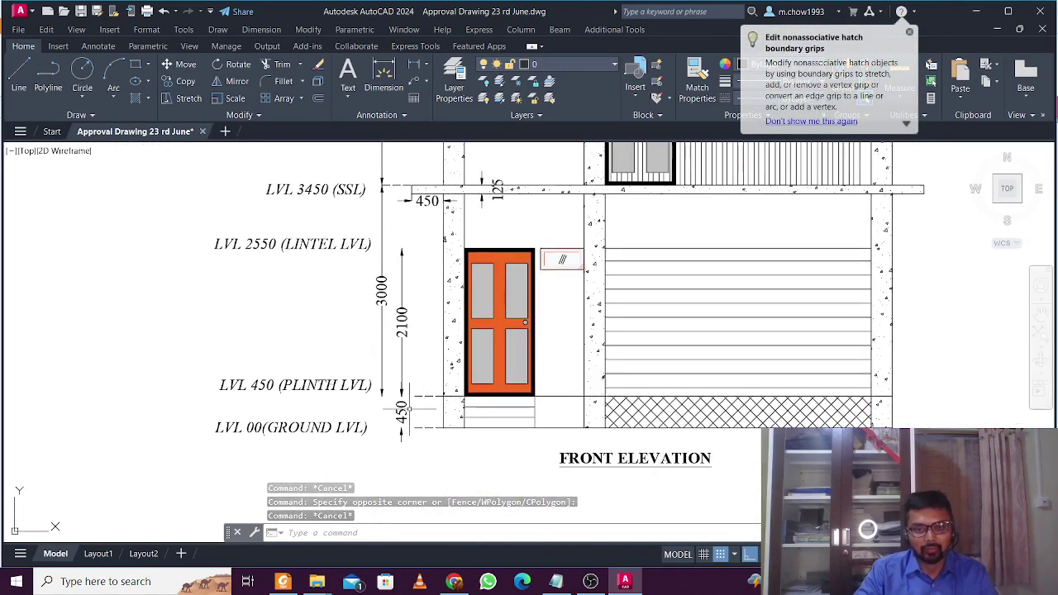
pyautogui.moveTo(447, 260); pyautogui.dragTo(390, 234, button='middle')
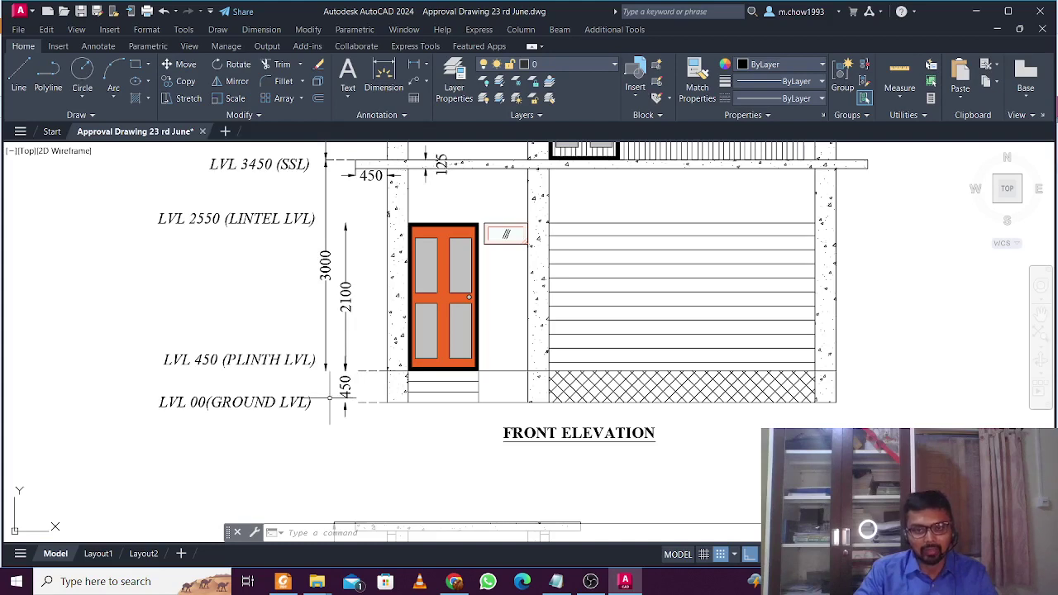
# Step: Check the Notepad page list, then read the electric line clearance rule on page 32 of the building rules in Foxit Reader
pyautogui.click(559, 582)
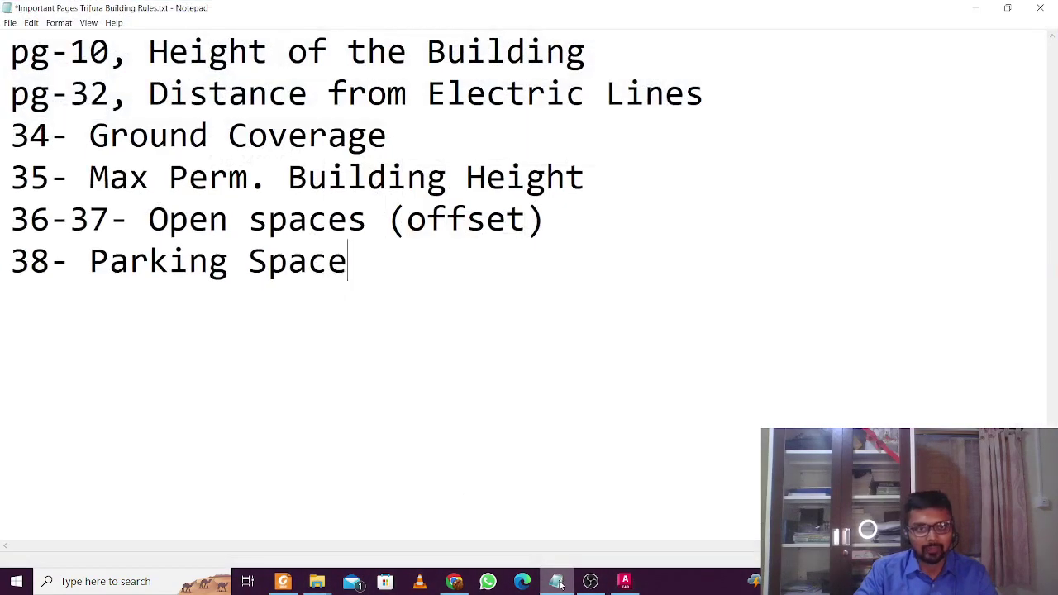
pyautogui.click(558, 581)
pyautogui.click(283, 581)
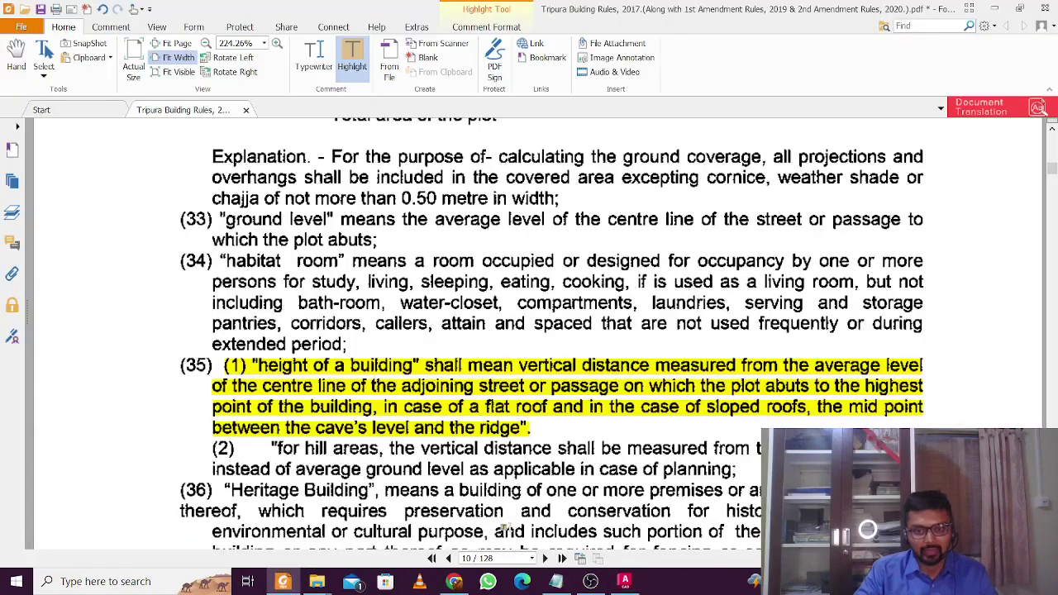
pyautogui.click(504, 560)
pyautogui.write('32')
pyautogui.press('Return')
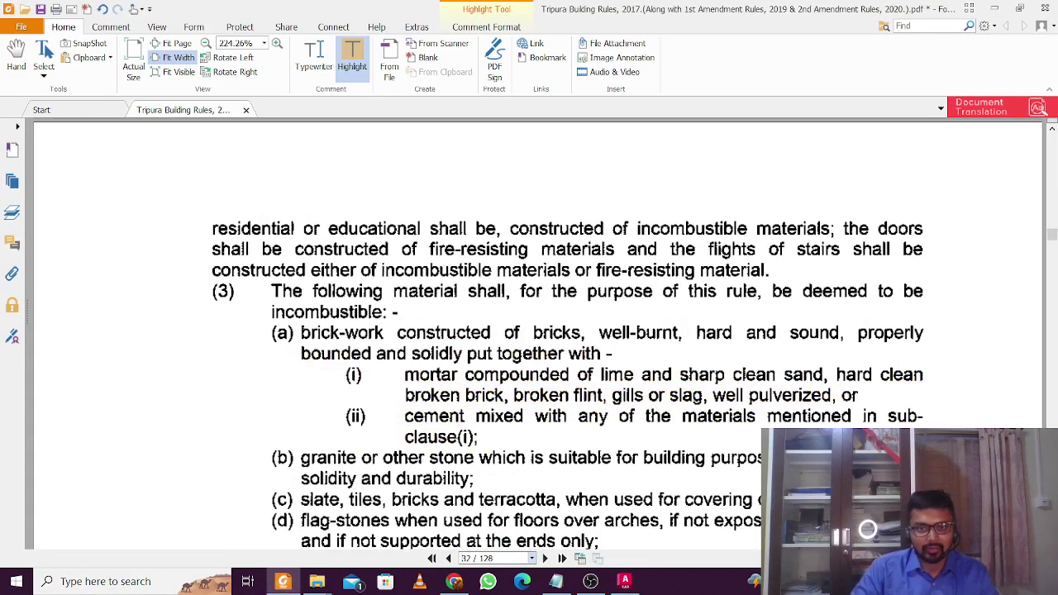
pyautogui.scroll(-10, 530, 254)
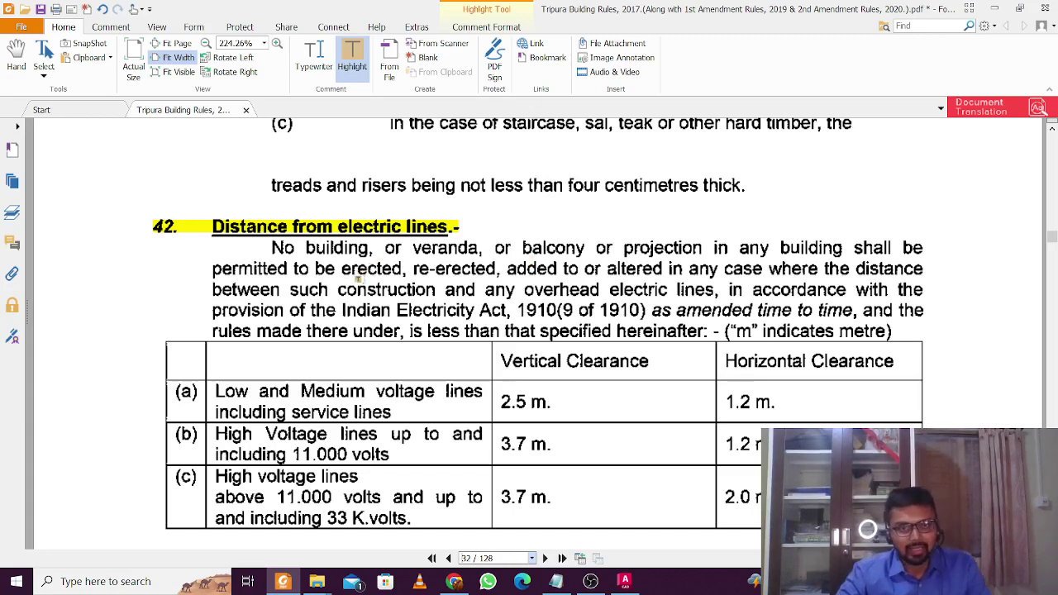
pyautogui.scroll(-2, 395, 321)
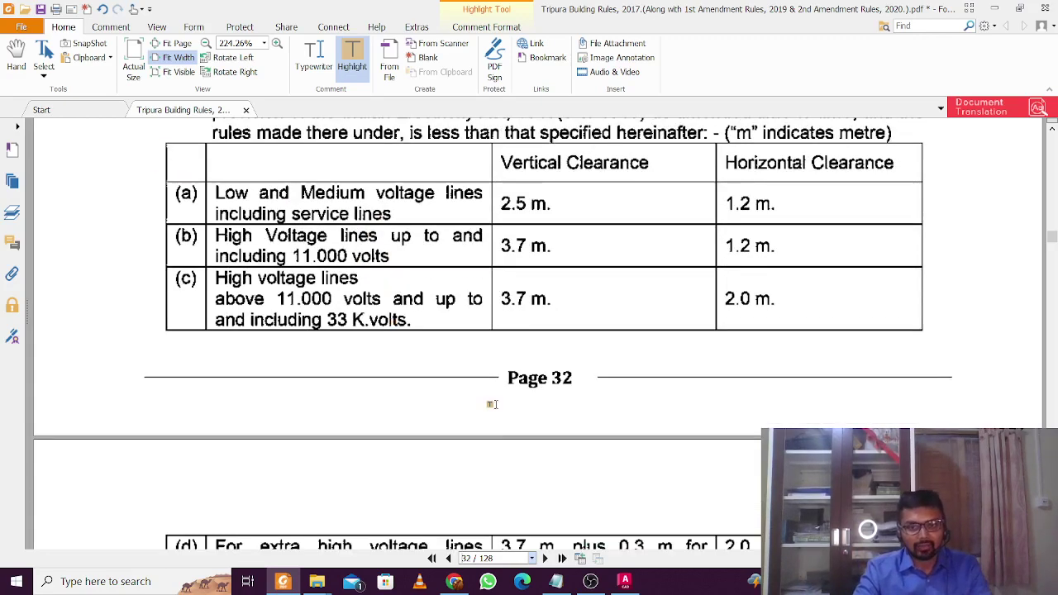
# Step: Consult the Notepad page list for the ground coverage page and return to the building rules
pyautogui.click(554, 582)
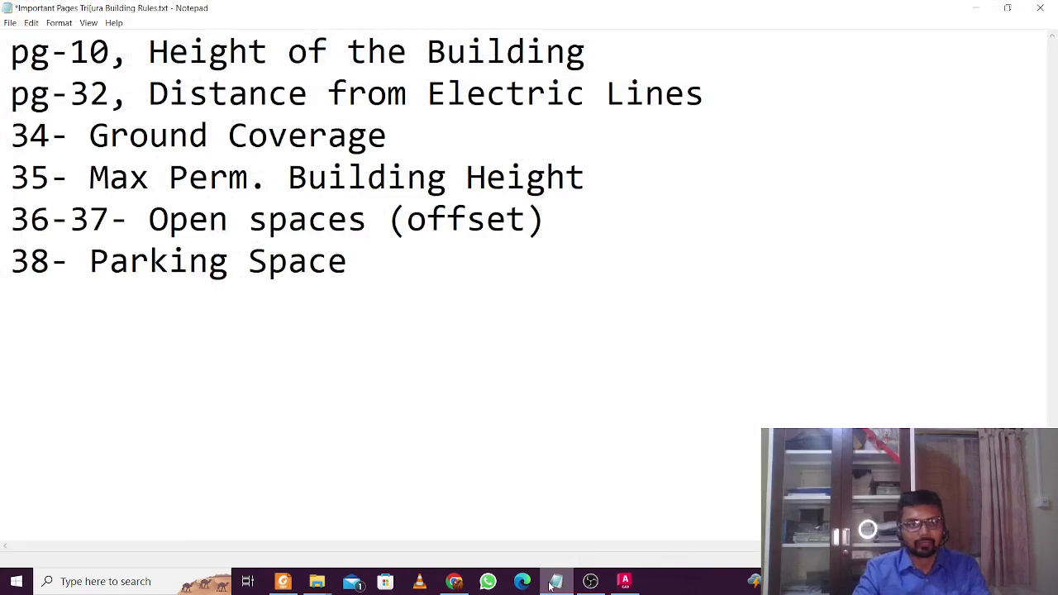
pyautogui.click(554, 582)
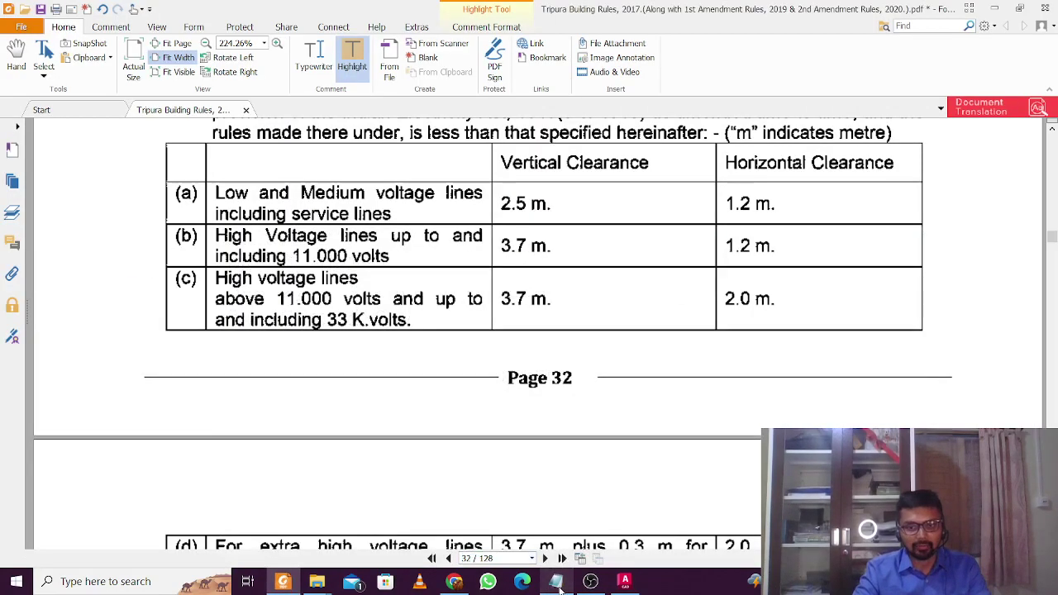